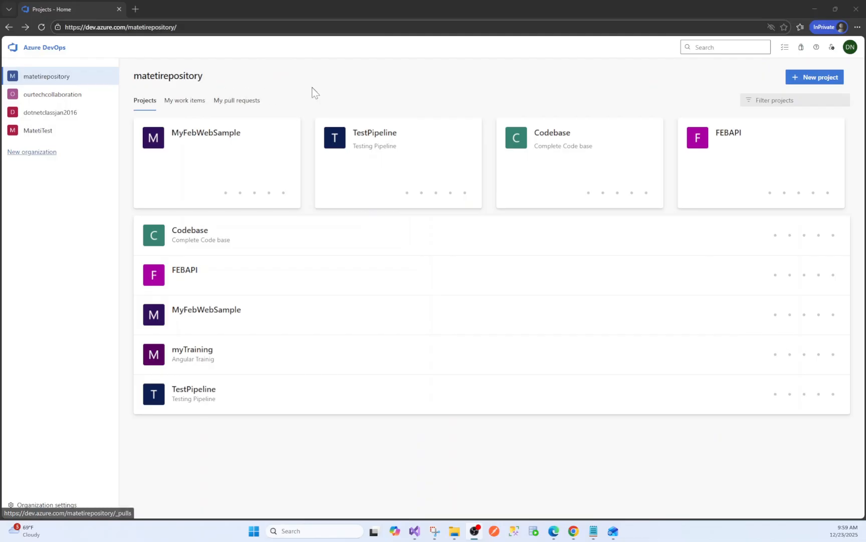
- View the summary pages of the TestPipeline and MyFebWebSample projects in matetirepository, returning to the project list after each
click(39, 78)
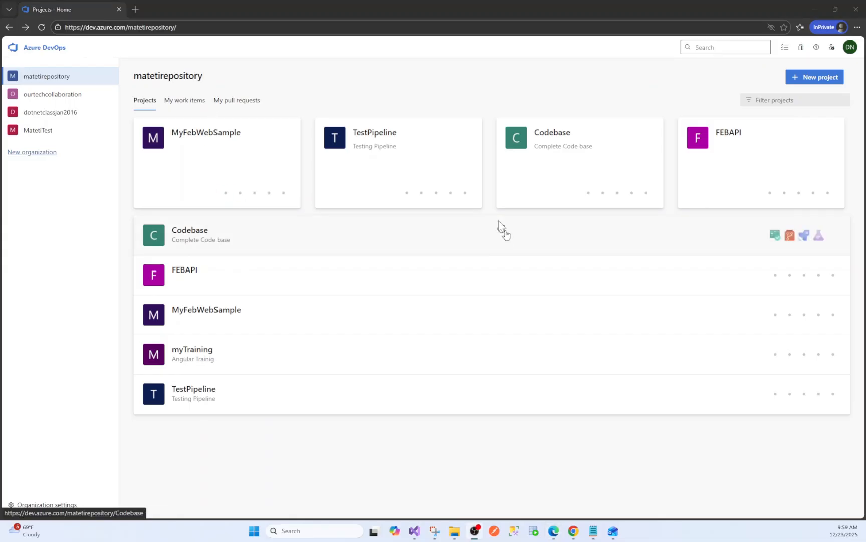
click(379, 138)
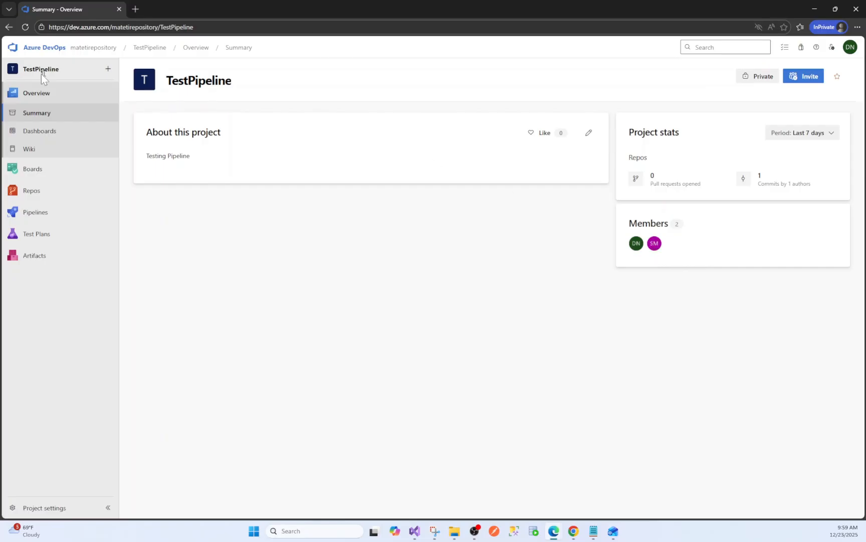
click(9, 26)
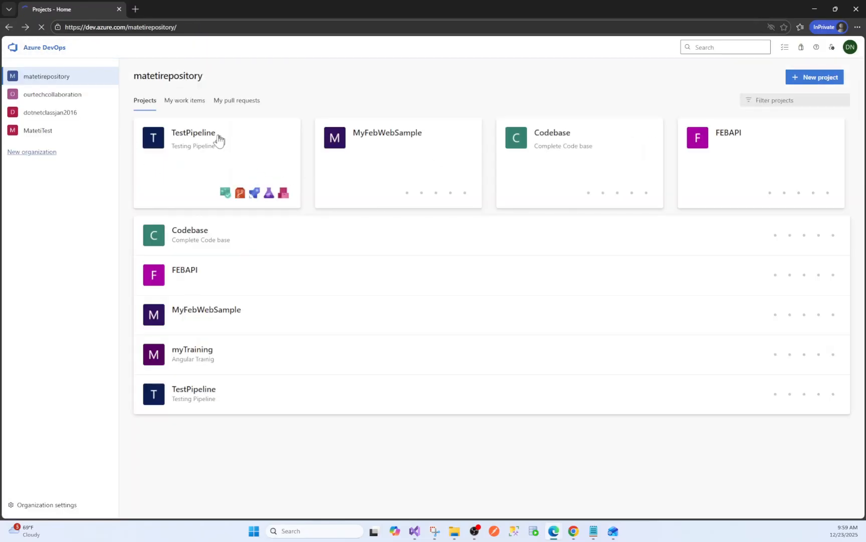
click(378, 140)
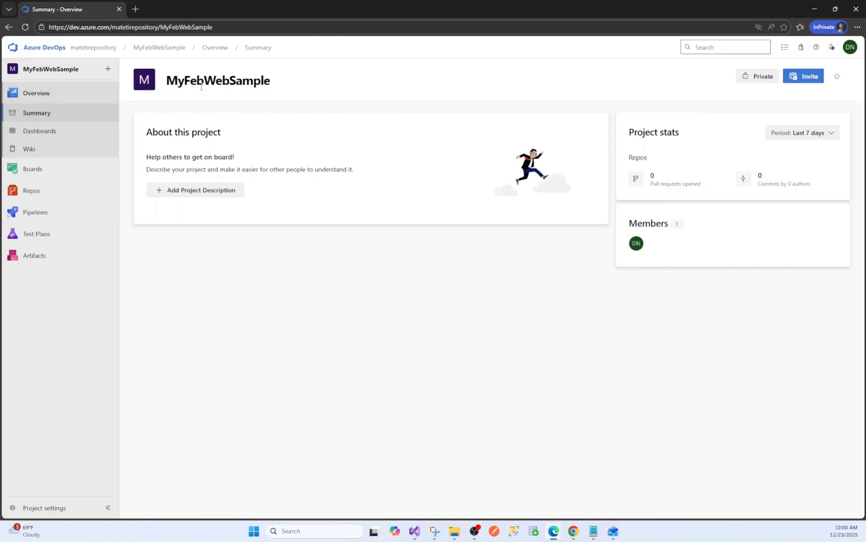
click(7, 27)
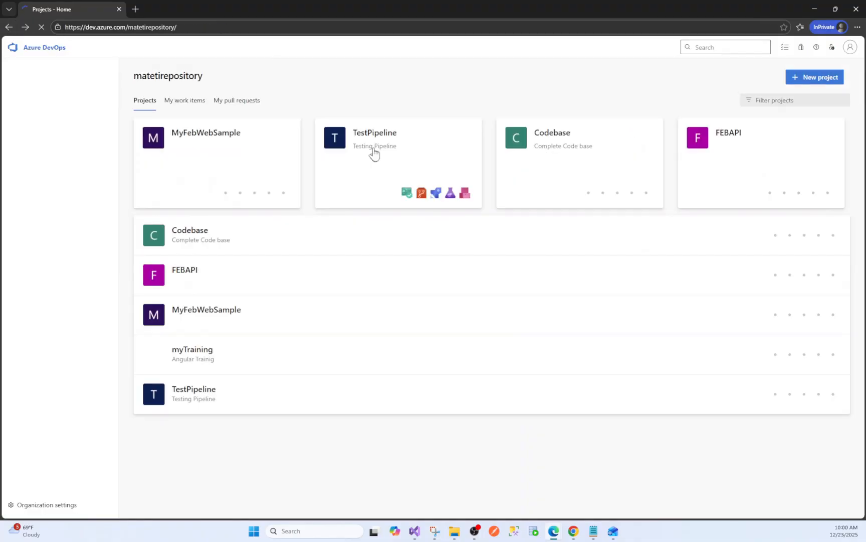
- Open the TestPipeline project's member invitation form and examine its user and team options
click(374, 137)
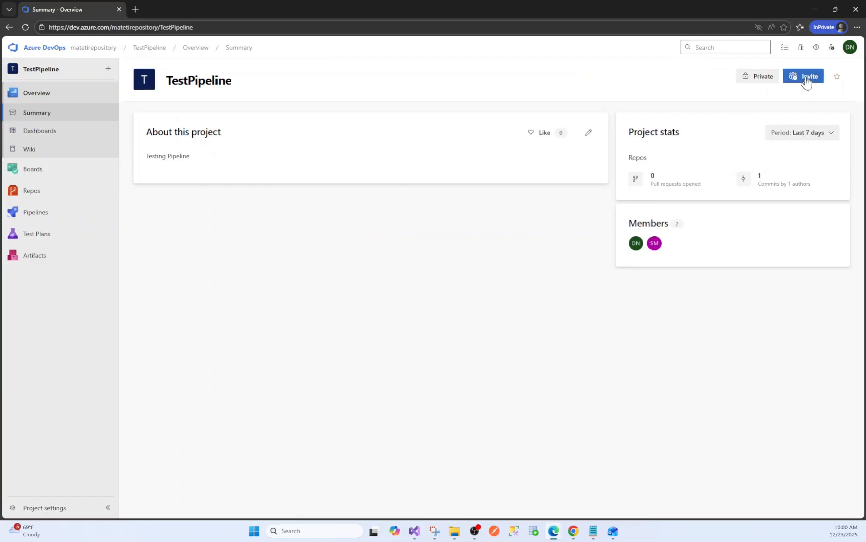
click(806, 80)
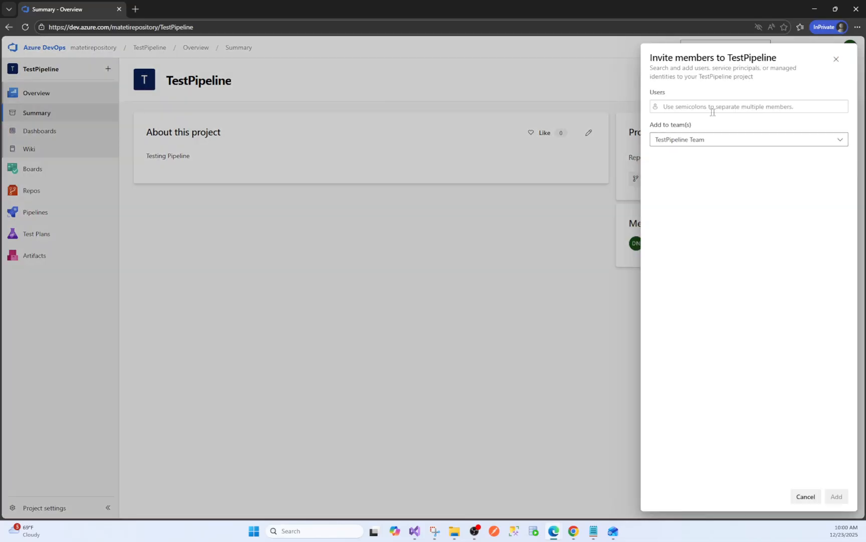
click(673, 105)
click(713, 205)
click(711, 140)
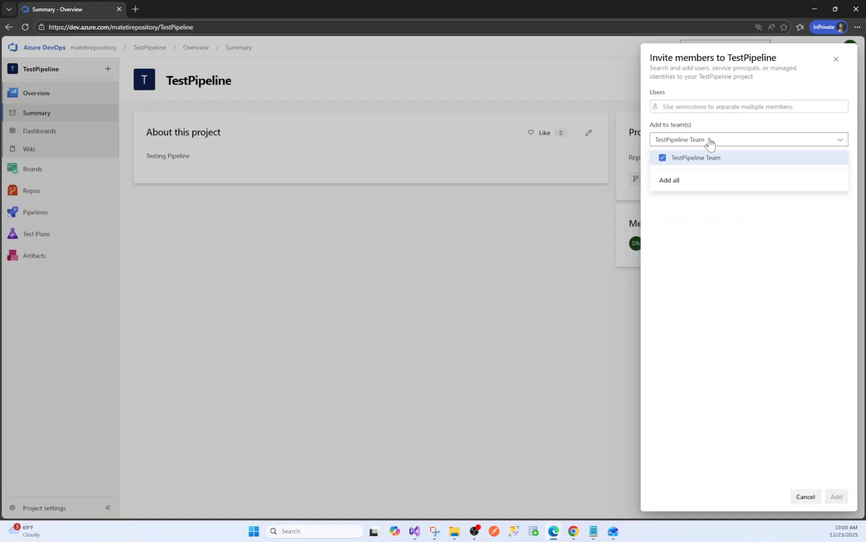
click(683, 229)
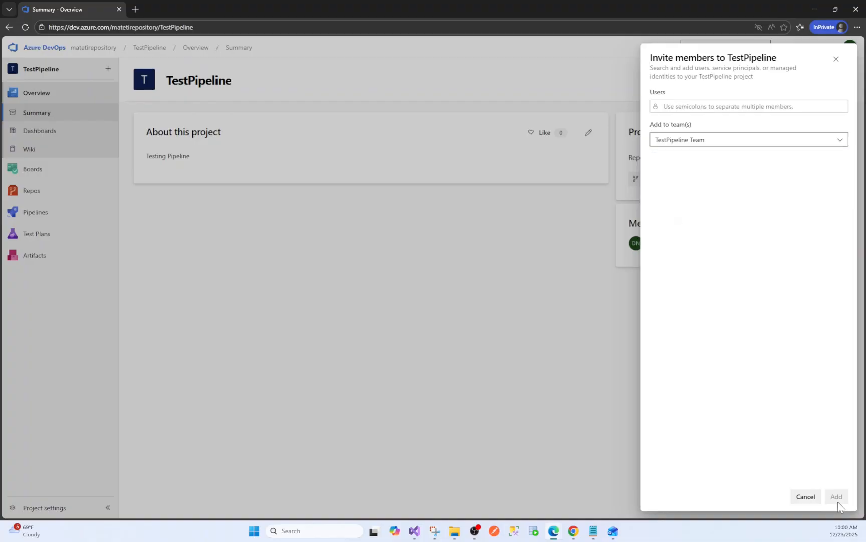
click(461, 352)
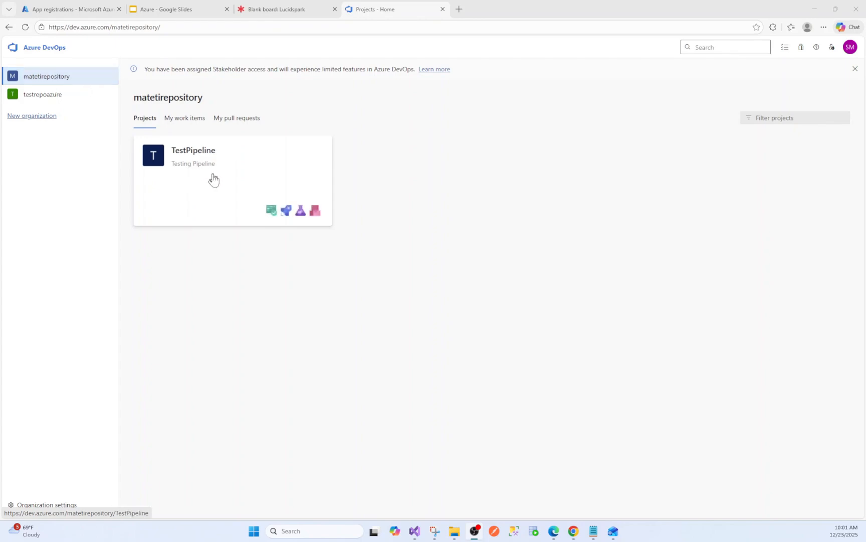
- With the Stakeholder account, open TestPipeline in matetirepository and examine which Boards and Pipelines features are available
click(47, 78)
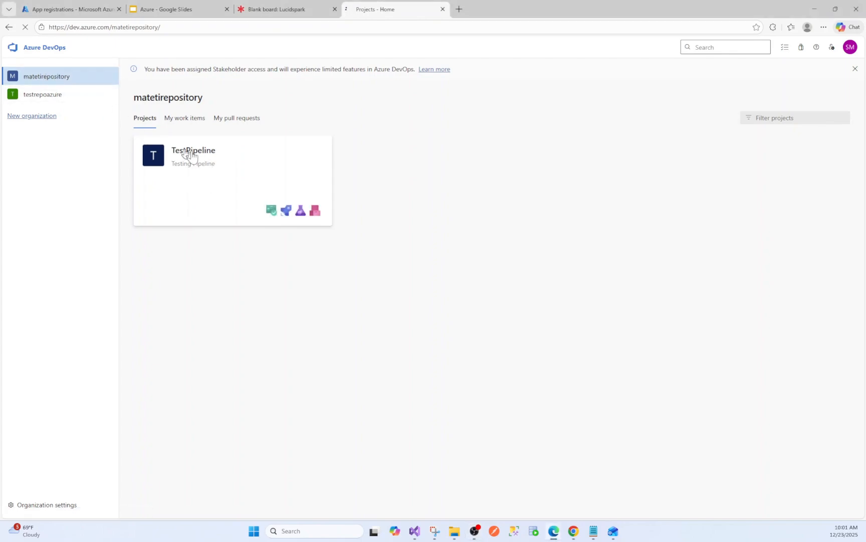
click(326, 189)
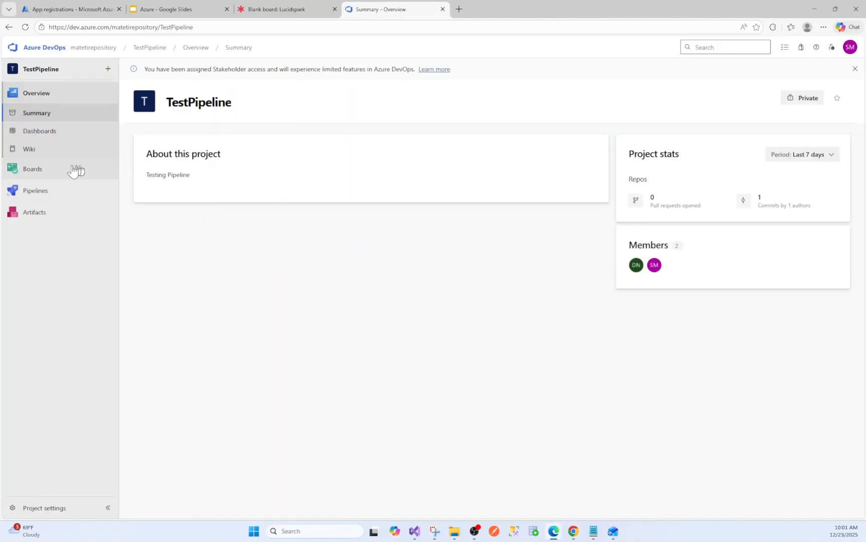
mouse_move(35, 172)
mouse_move(48, 197)
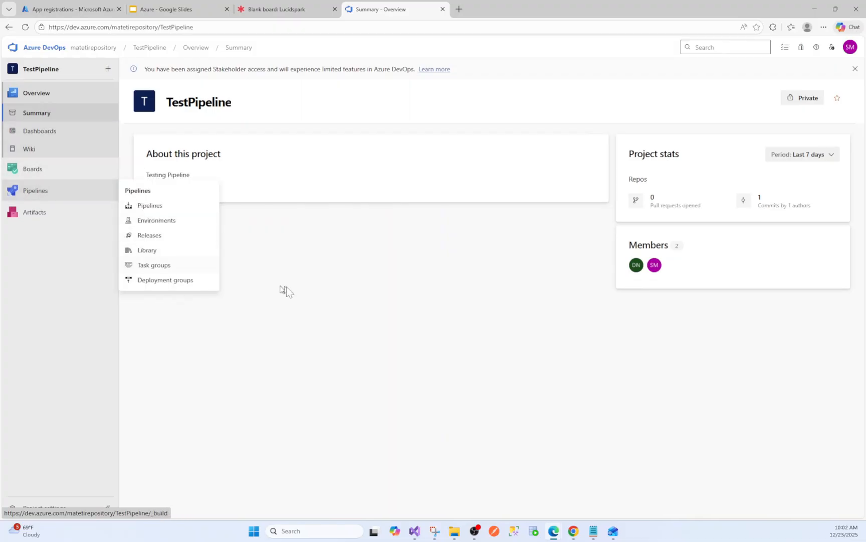
click(151, 48)
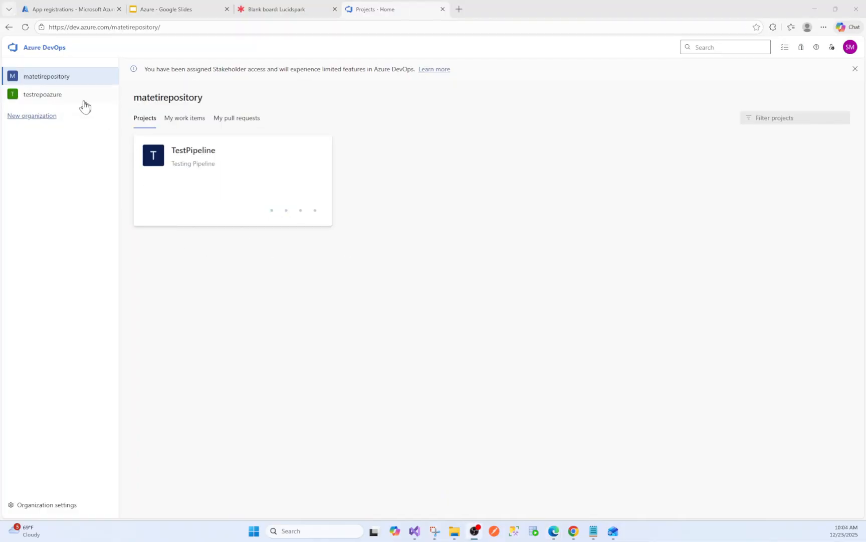
- Open the service connections page in the TestPipeline project's settings
click(54, 79)
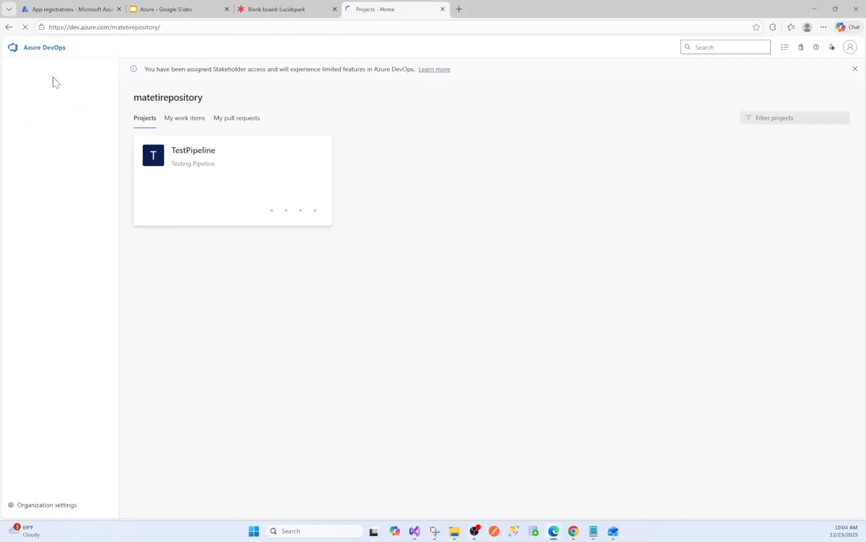
click(184, 157)
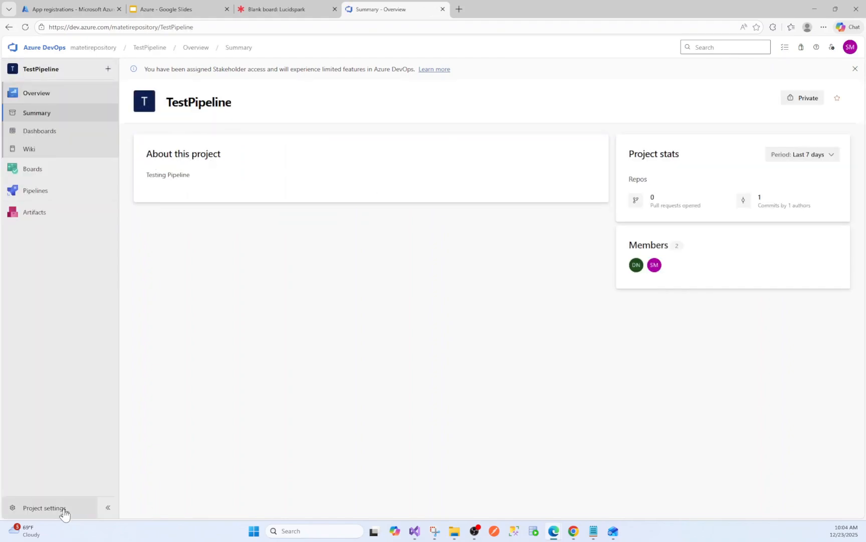
click(50, 508)
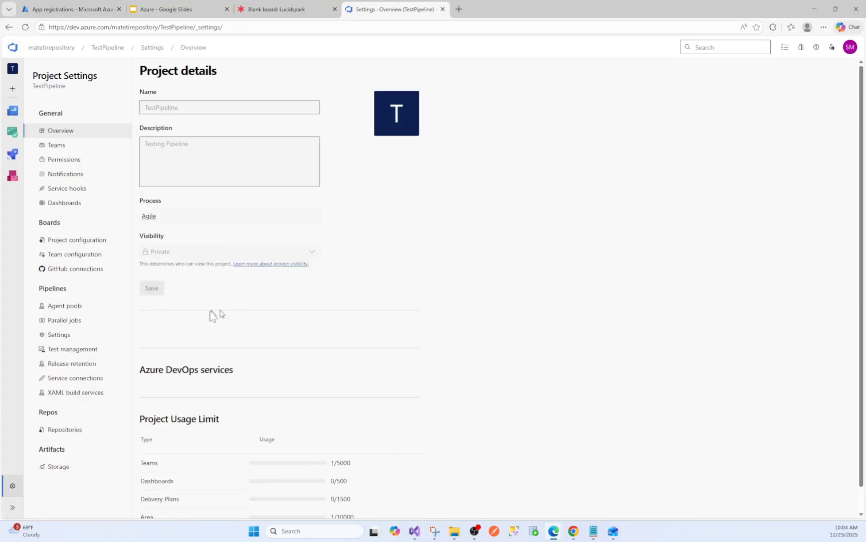
click(72, 379)
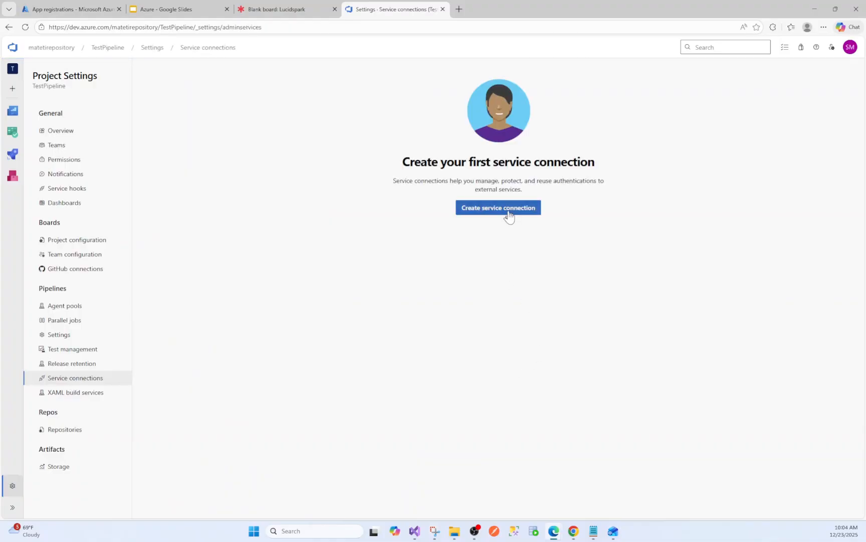
- Start creating a service connection of type Azure Resource Manager
click(509, 217)
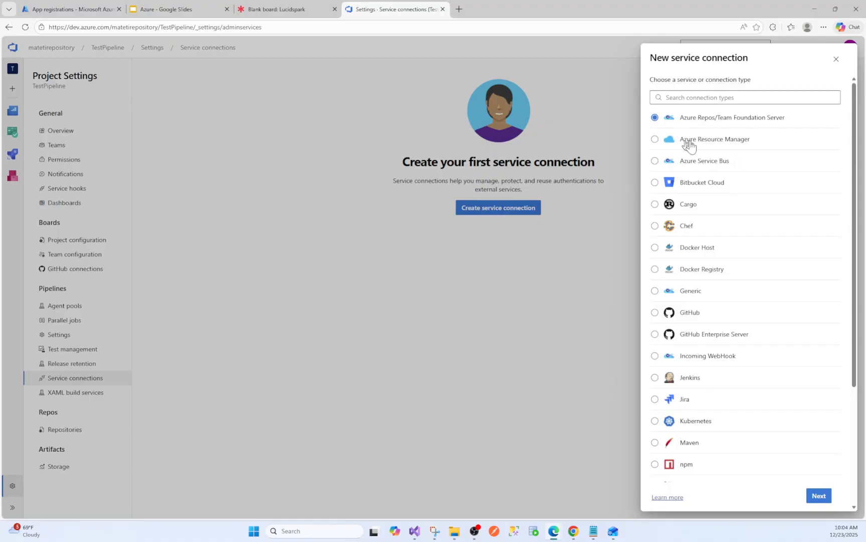
click(655, 141)
click(823, 495)
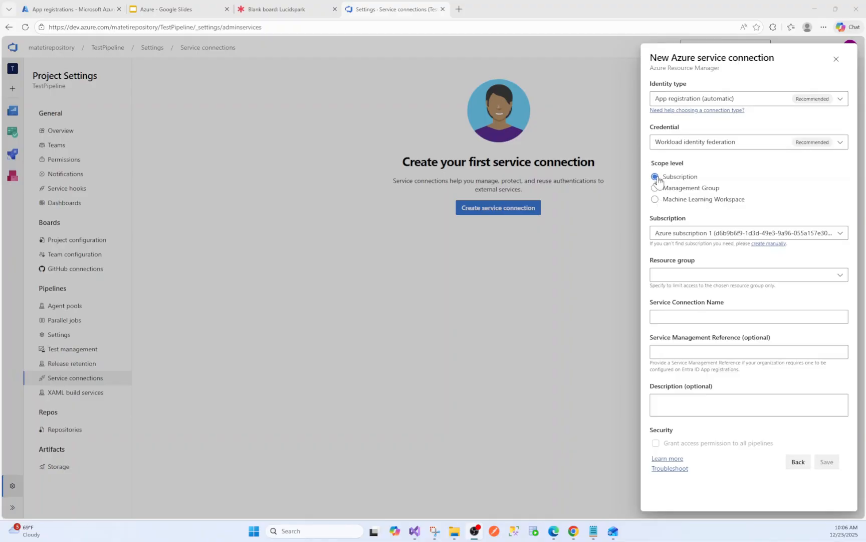
- Set the new service connection's credential to Secret and its resource group to DotnetUpdates
click(722, 148)
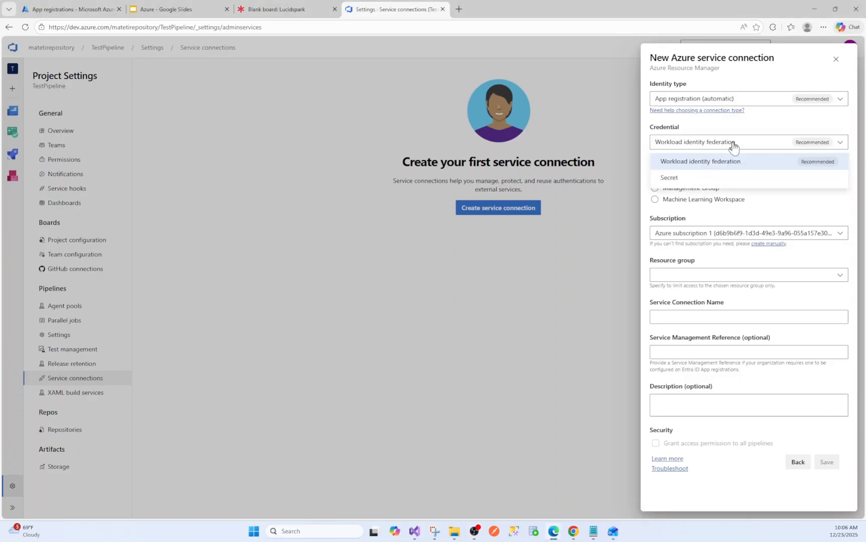
click(677, 178)
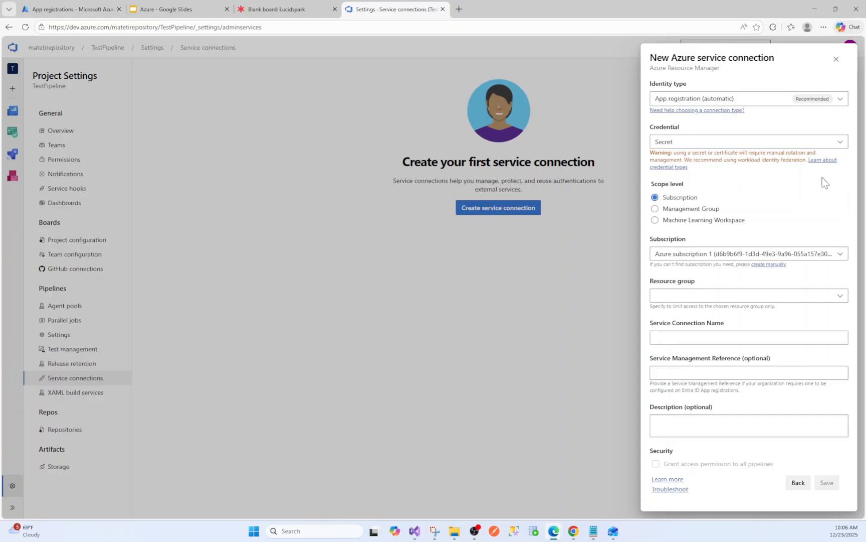
click(698, 299)
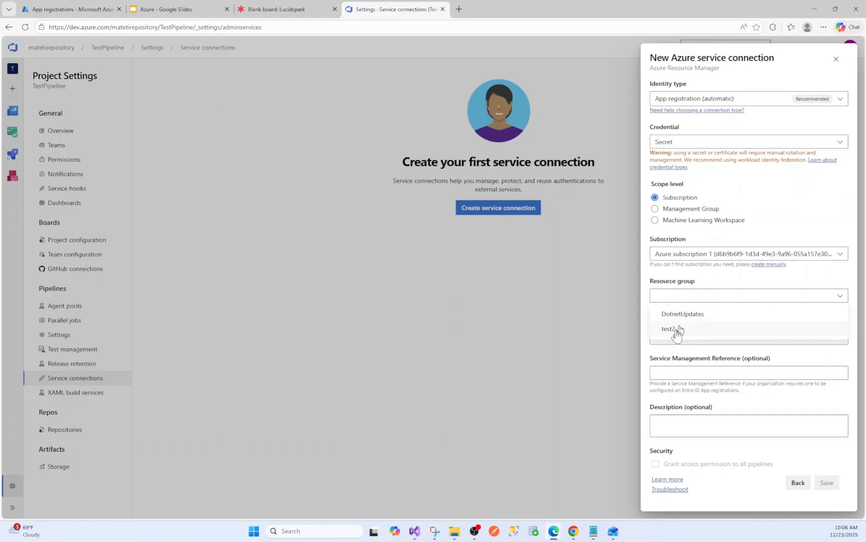
click(685, 315)
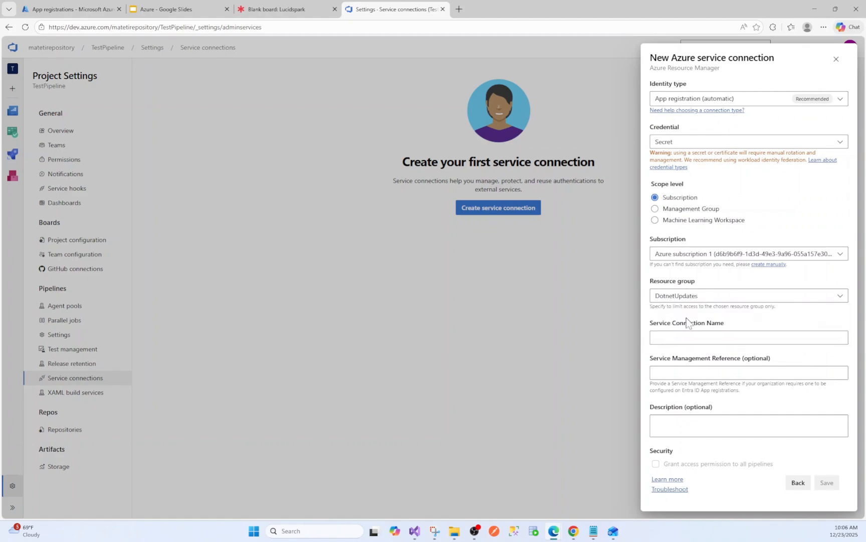
- Switch to the Azure portal and copy the name of the keyServiceConnectionExternal app registration
click(704, 339)
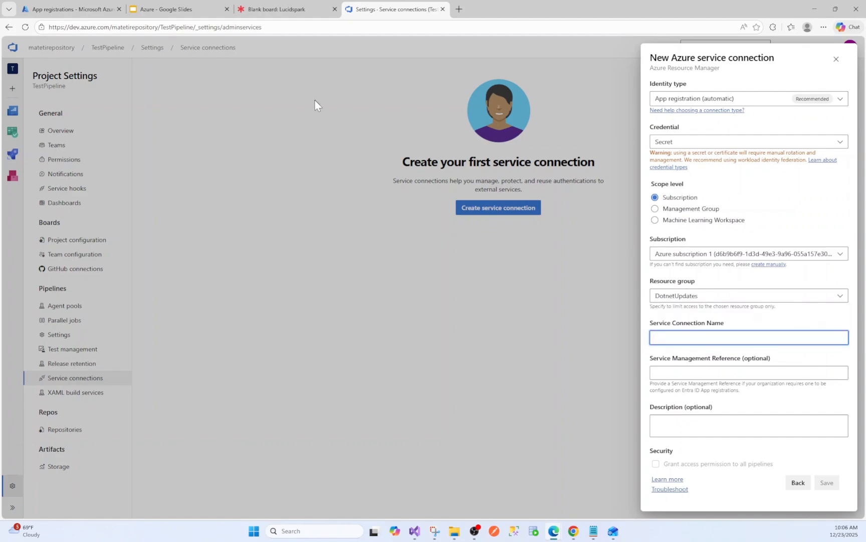
click(79, 8)
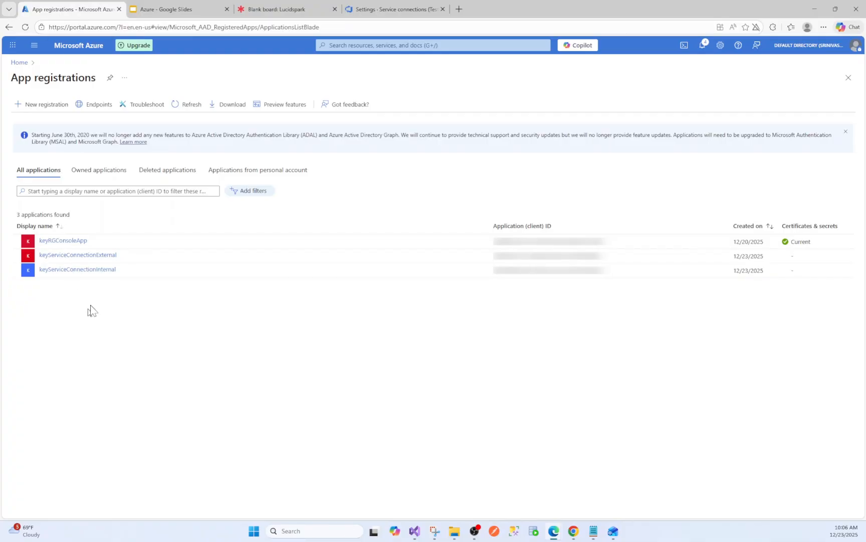
click(85, 256)
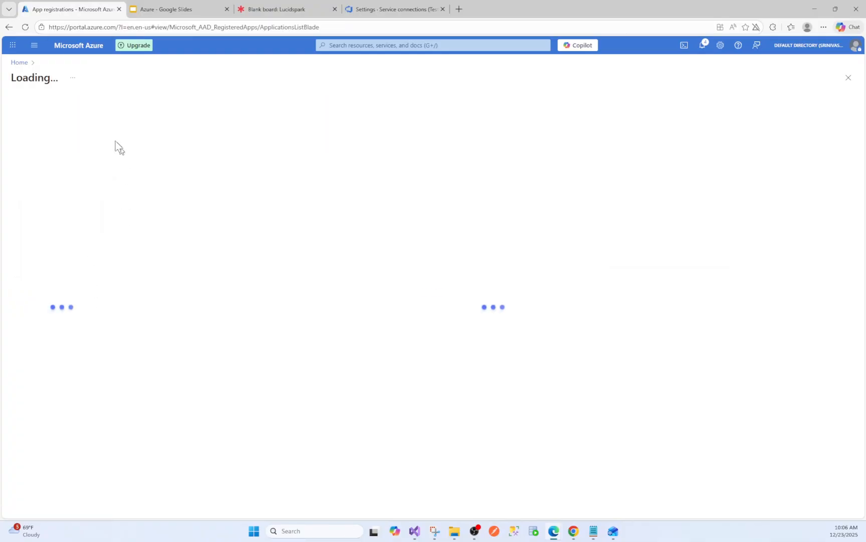
double_click(101, 77)
key(ctrl+c)
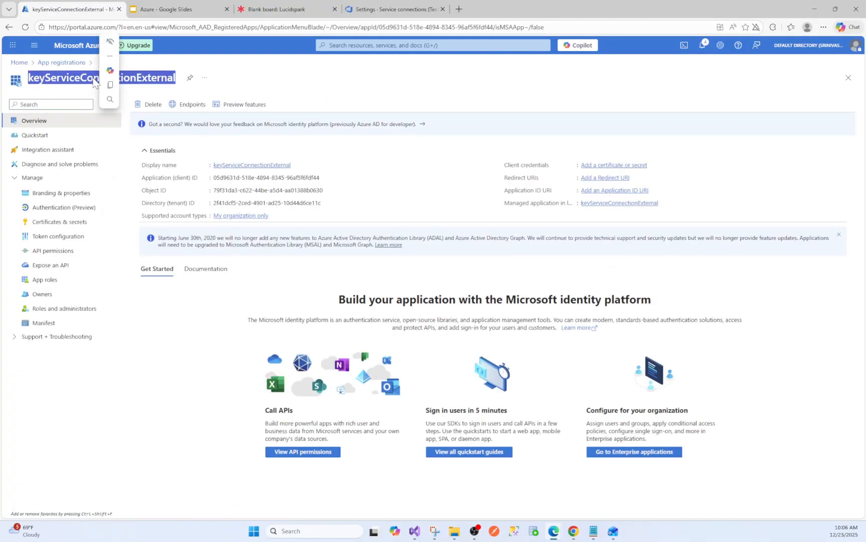
- Back in Azure DevOps, name the service connection keyServiceConnectionExternal, leave the service management reference empty, and save it
click(184, 9)
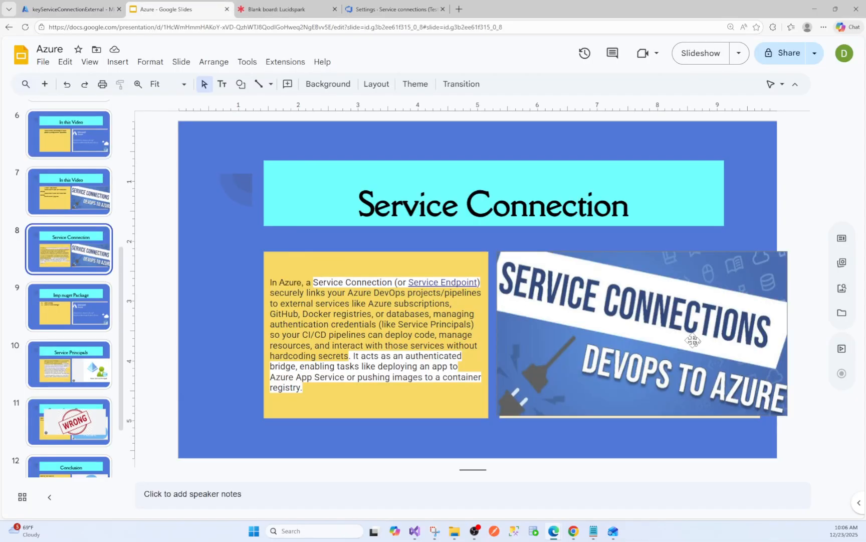
click(394, 9)
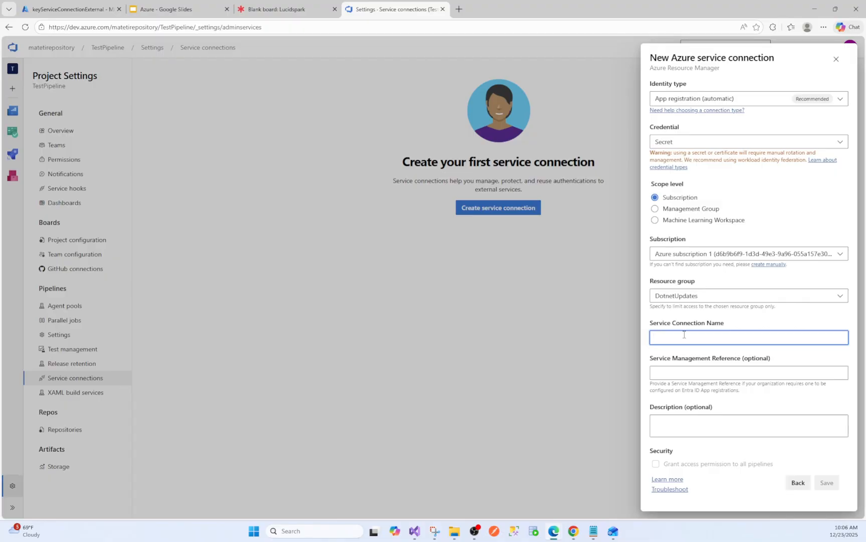
key(ctrl+v)
click(703, 375)
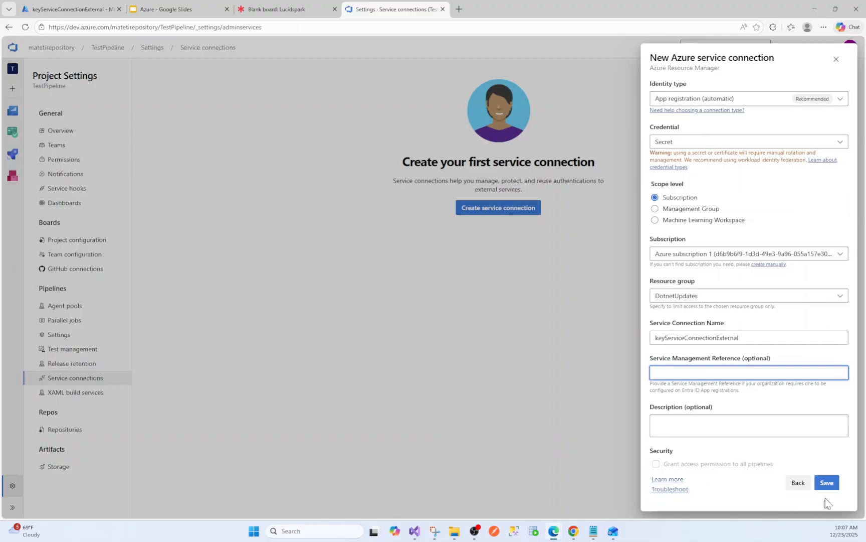
click(828, 484)
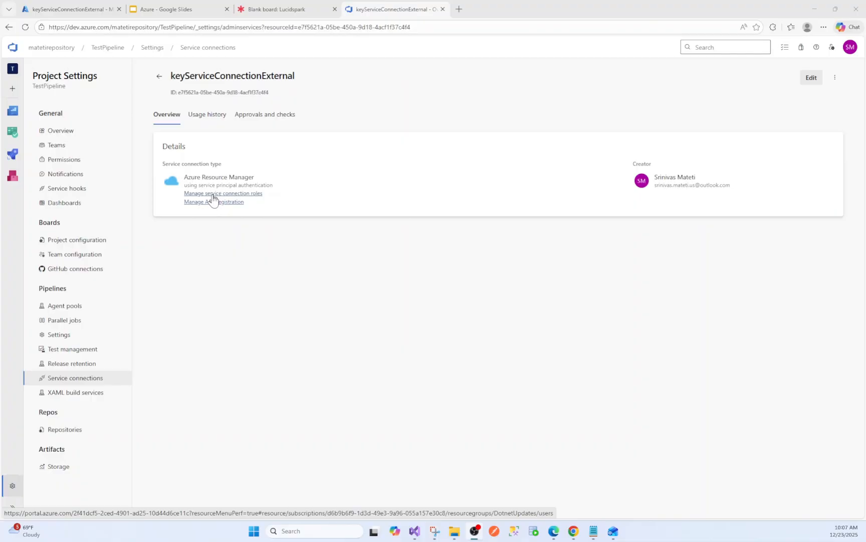
- Return to the Azure portal home and open App registrations to view all applications
click(77, 12)
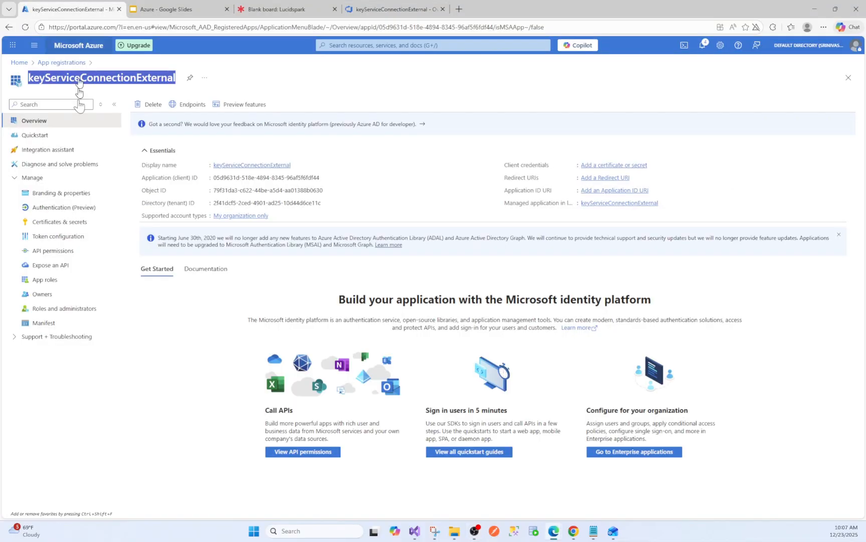
click(21, 64)
click(261, 273)
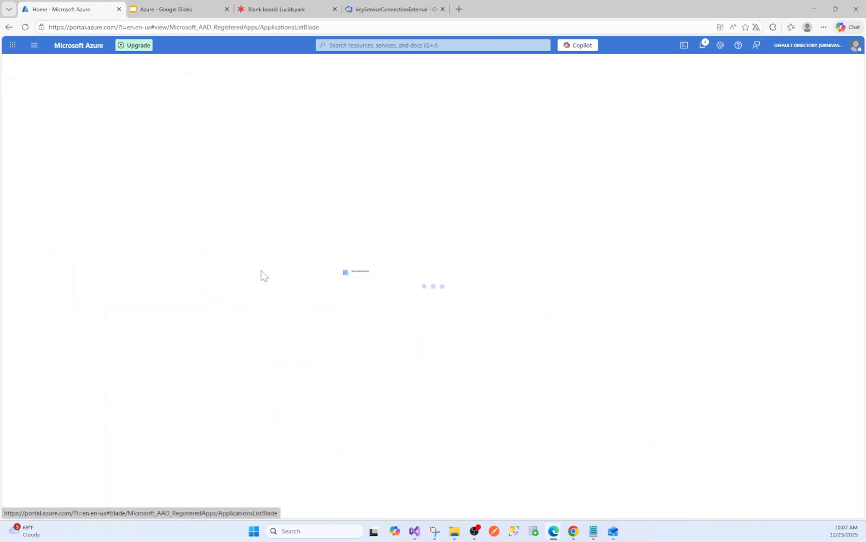
click(37, 173)
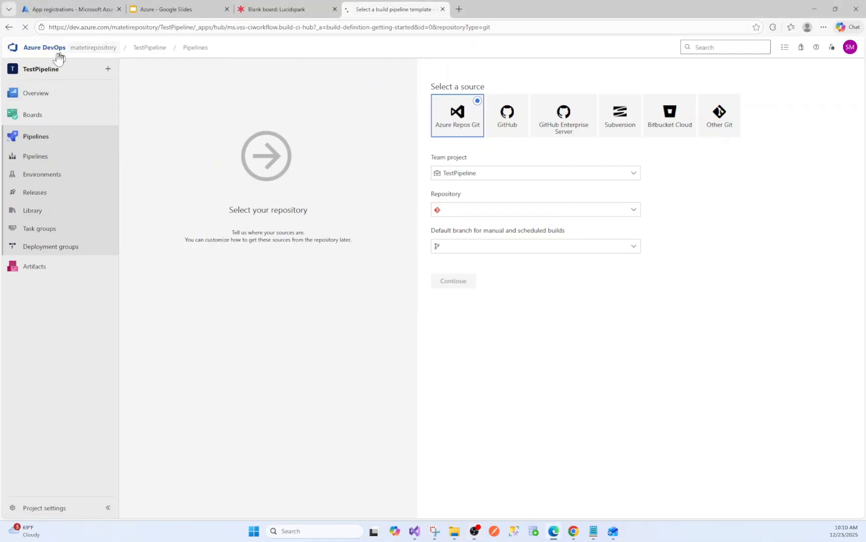
- Switch to the testrepoazure organization and open the service connections settings of its testpipeline project
click(42, 50)
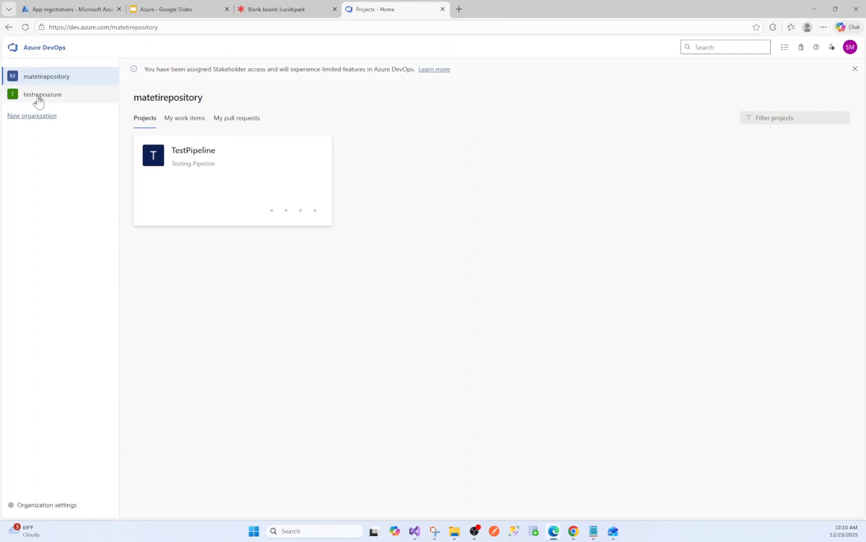
click(38, 97)
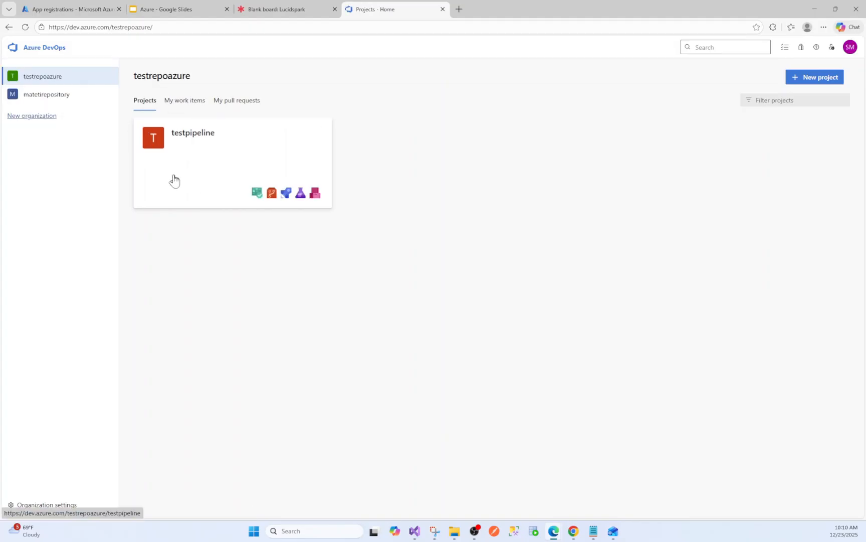
click(182, 138)
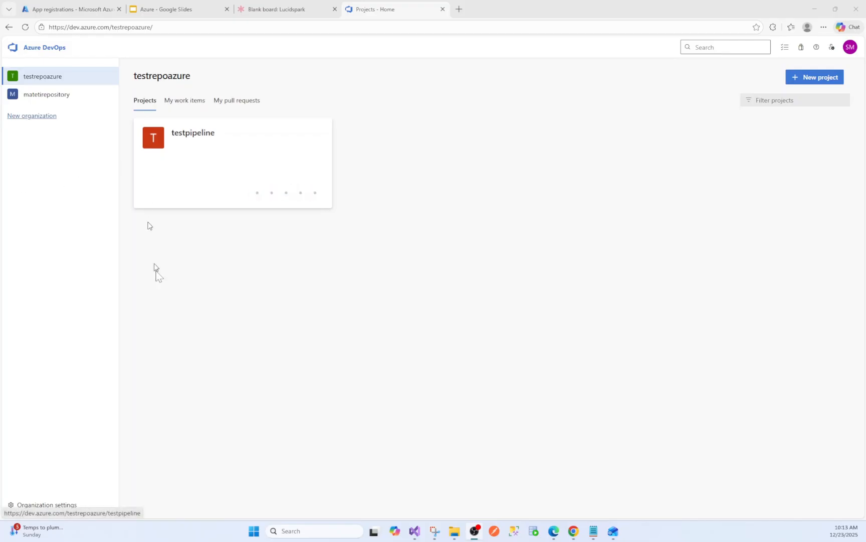
click(200, 136)
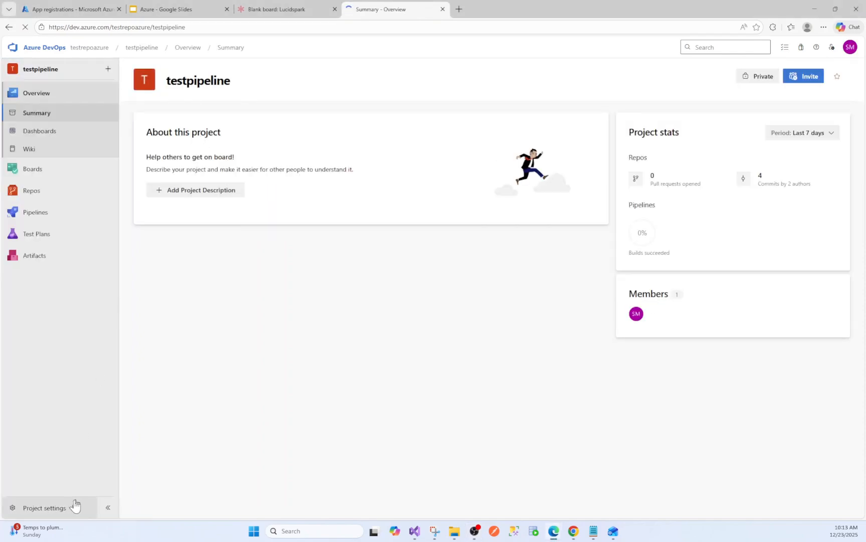
click(57, 508)
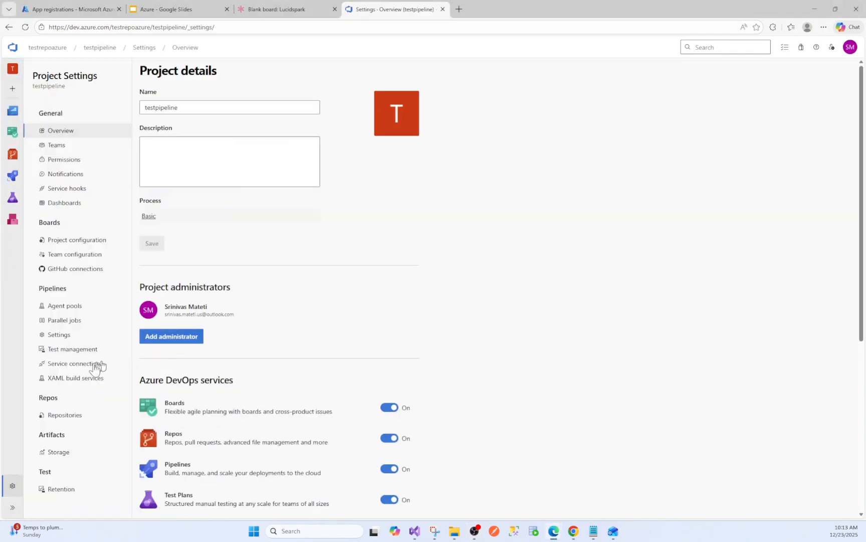
click(76, 364)
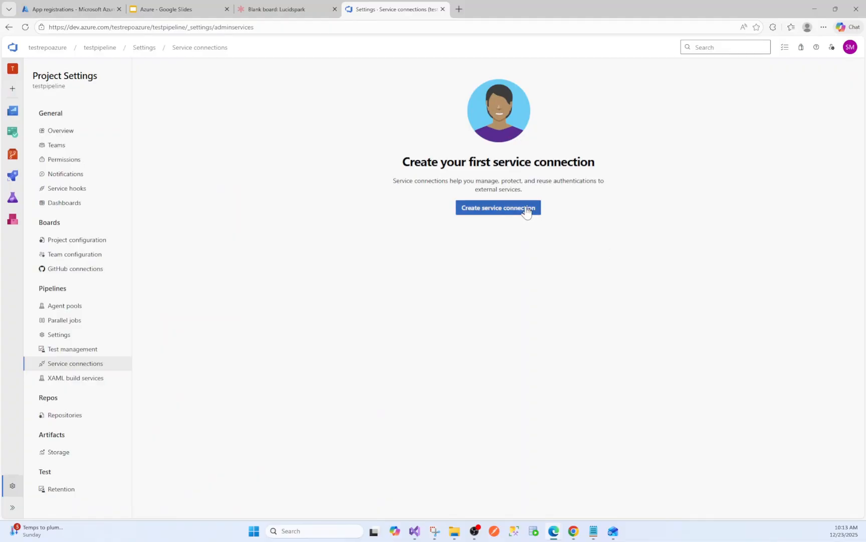
click(526, 208)
click(655, 139)
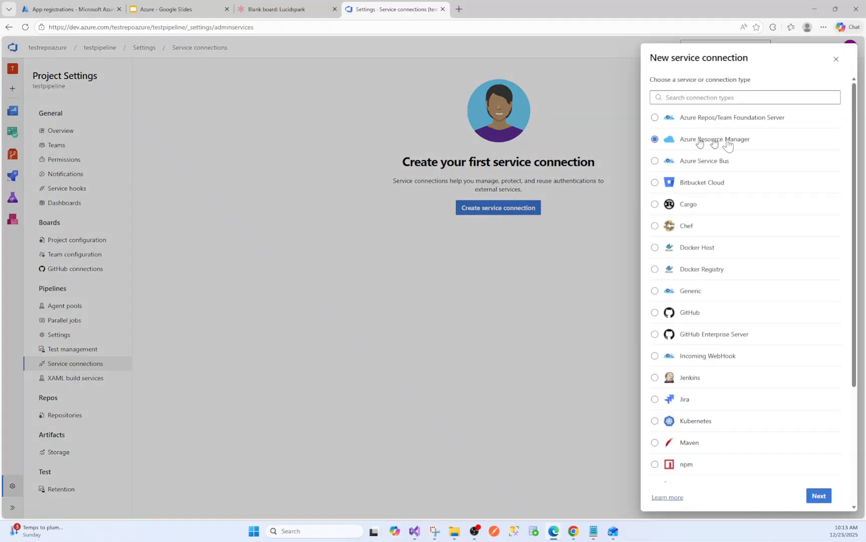
click(821, 496)
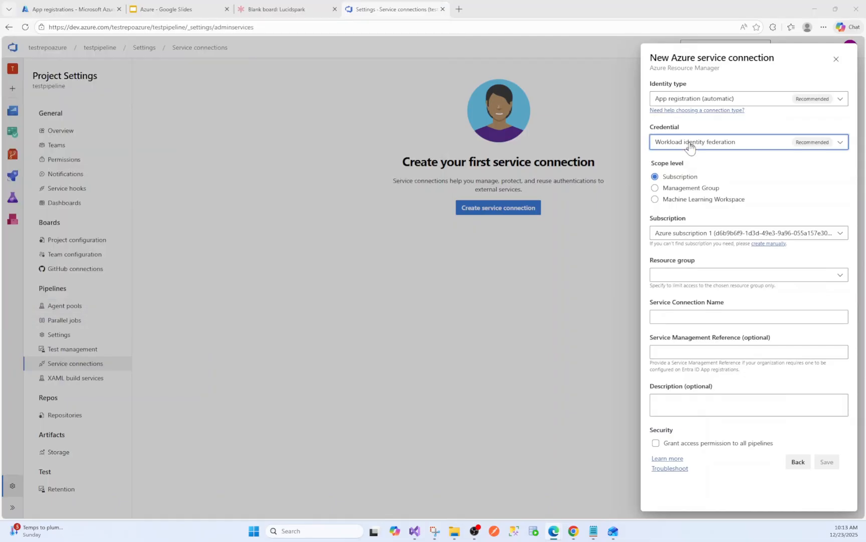
click(690, 142)
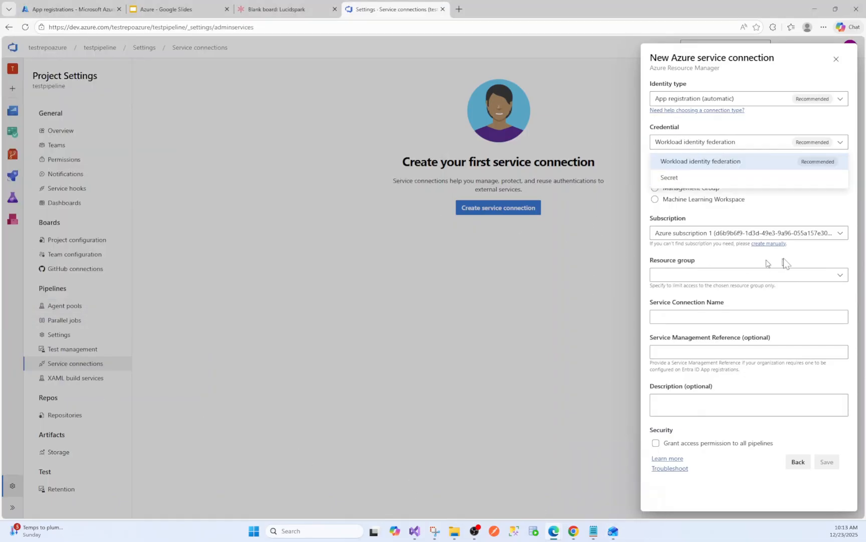
click(677, 181)
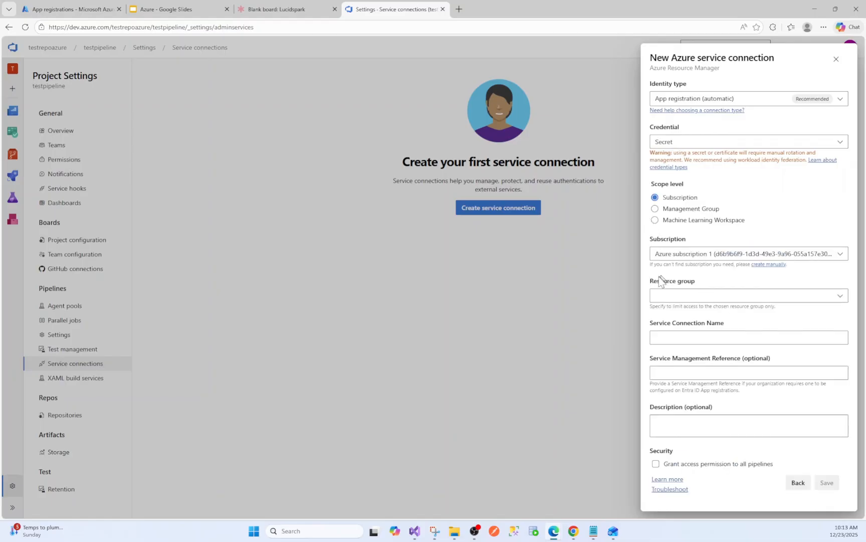
click(668, 295)
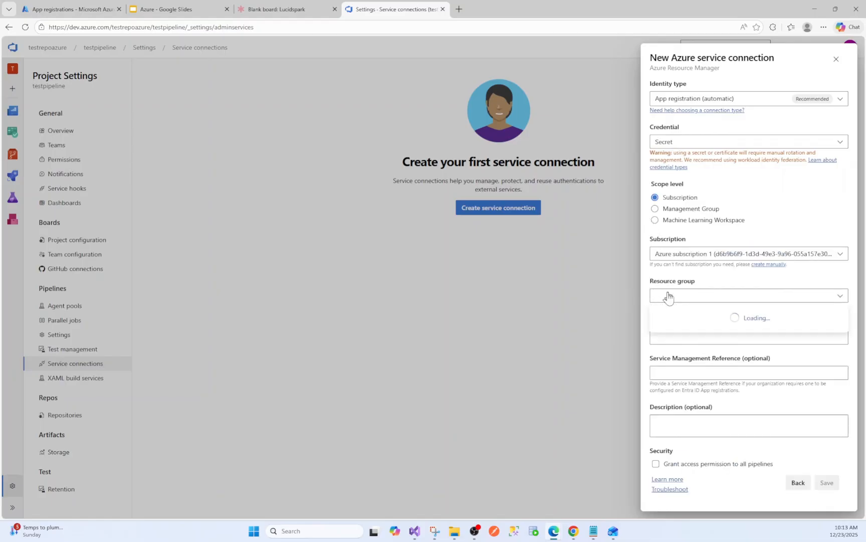
double_click(554, 300)
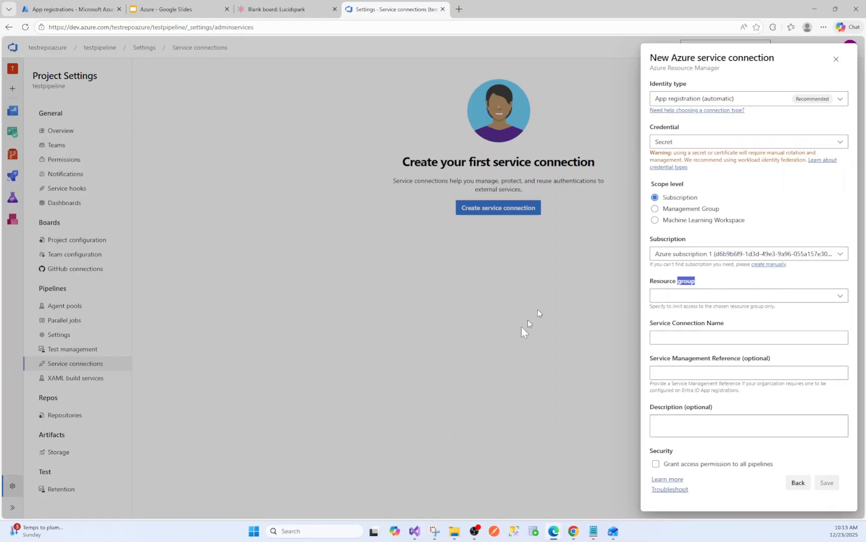
click(554, 532)
click(678, 501)
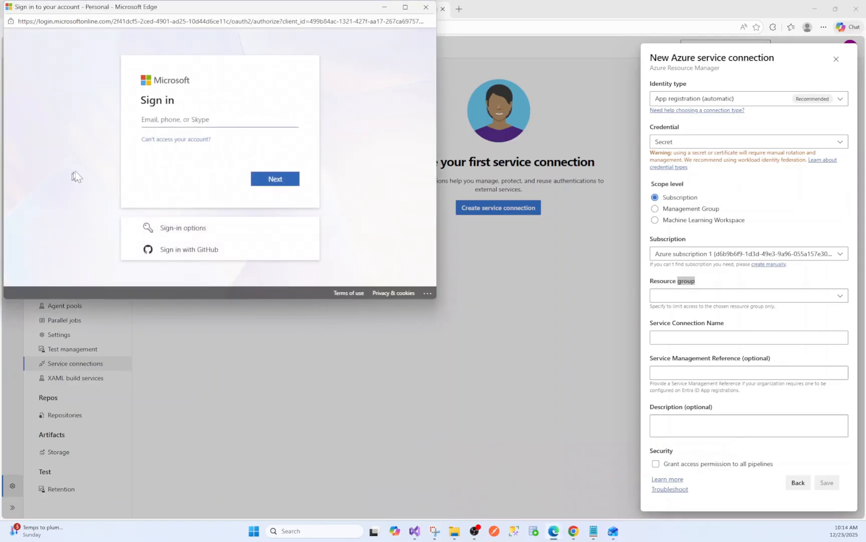
click(169, 121)
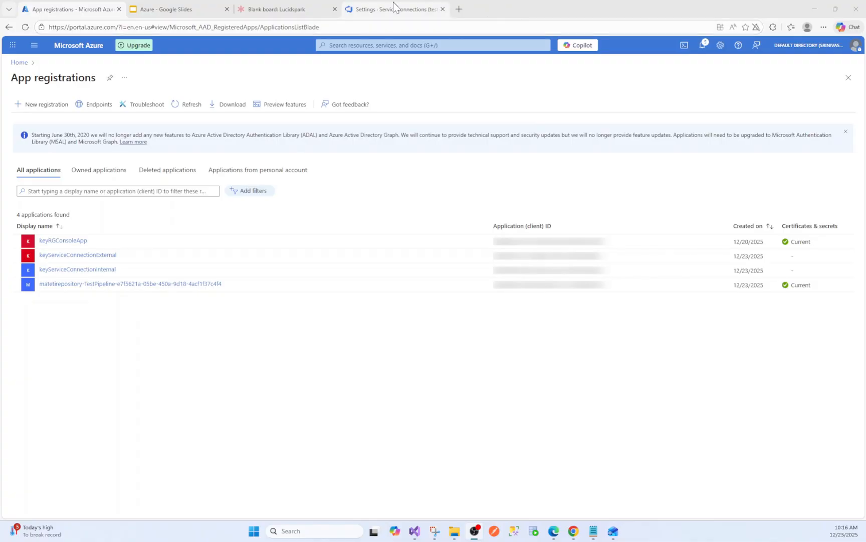
- In Azure DevOps, start a new Azure Resource Manager service connection and set its resource group to DotnetUpdates
click(394, 7)
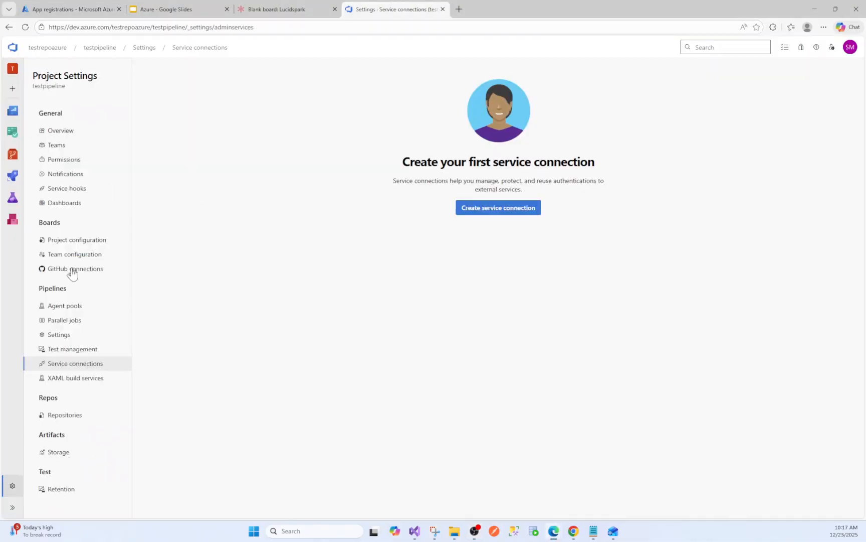
click(64, 371)
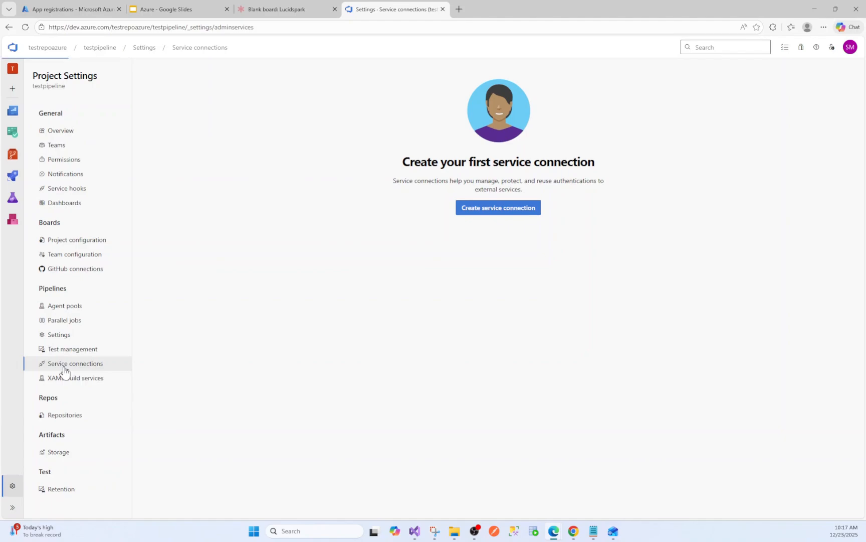
click(495, 209)
click(656, 140)
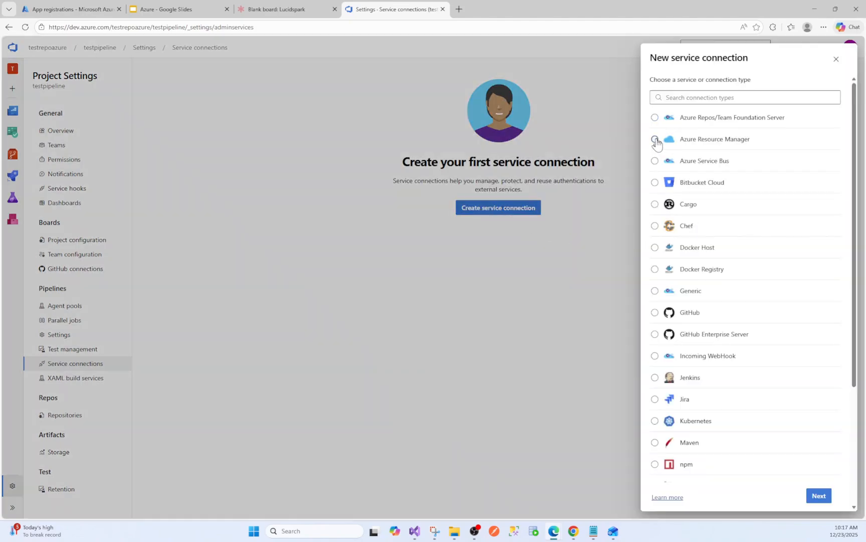
click(819, 496)
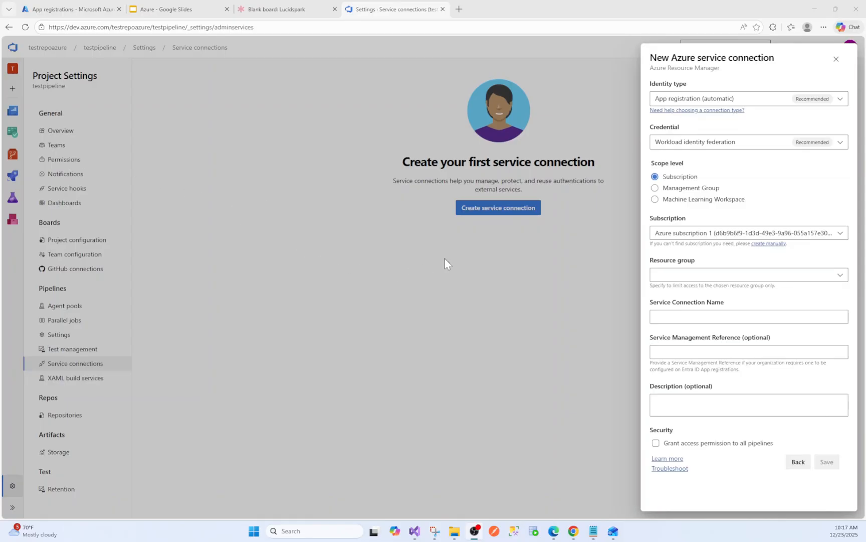
click(687, 276)
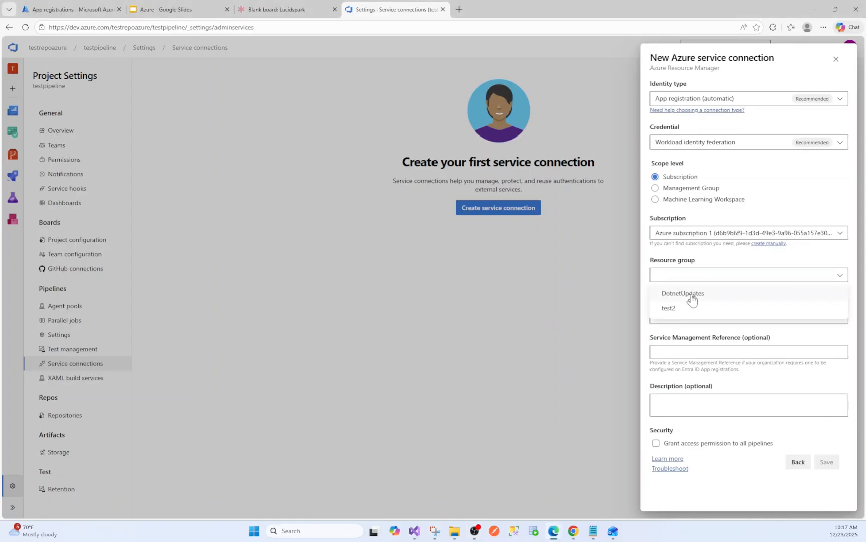
click(688, 293)
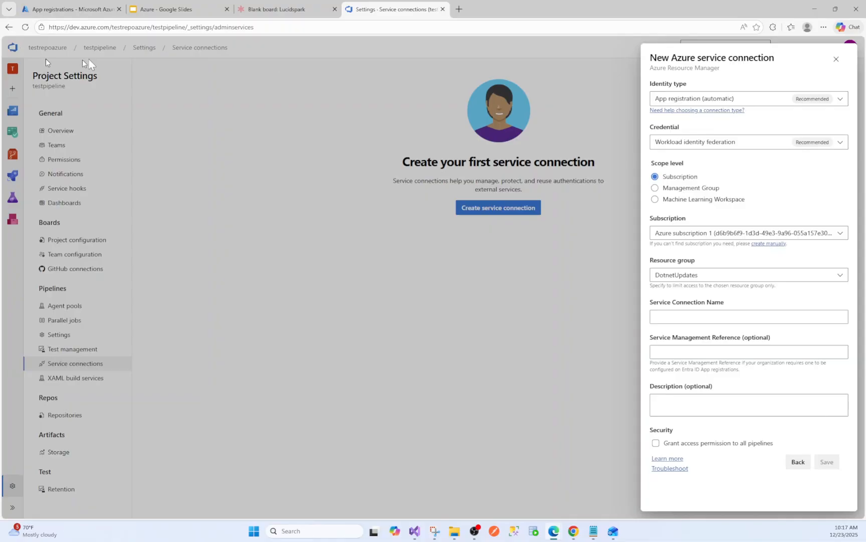
- Switch to the Azure portal and copy the name of the keyServiceConnectionInternal app registration
click(80, 9)
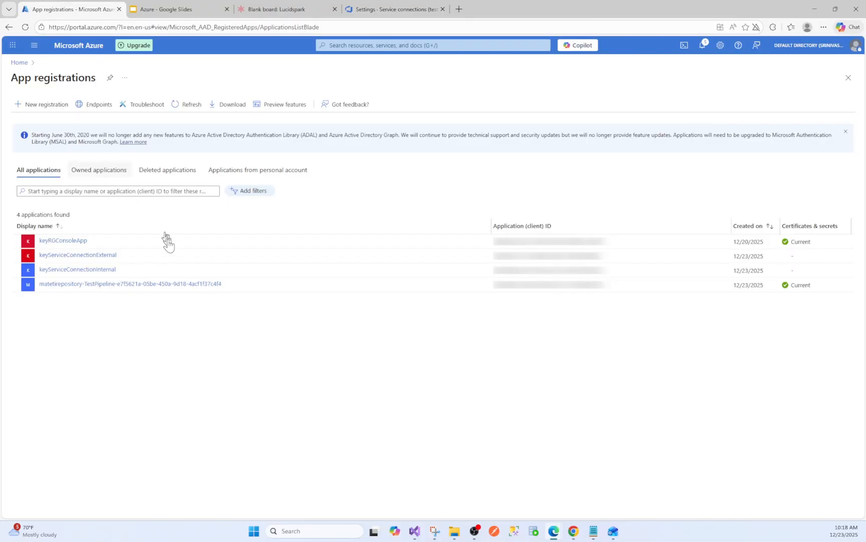
click(97, 271)
double_click(83, 78)
key(ctrl+c)
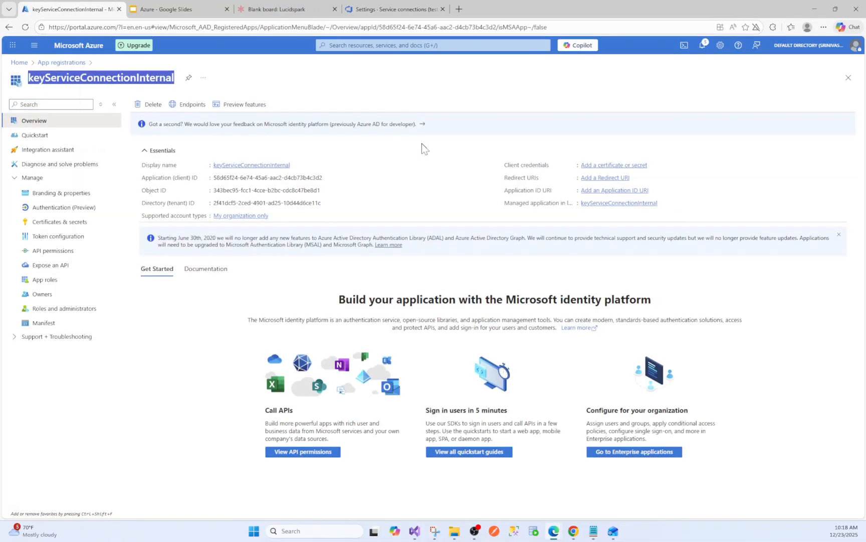
- Back in Azure DevOps, name the service connection keyServiceConnectionInternal and save it
click(386, 11)
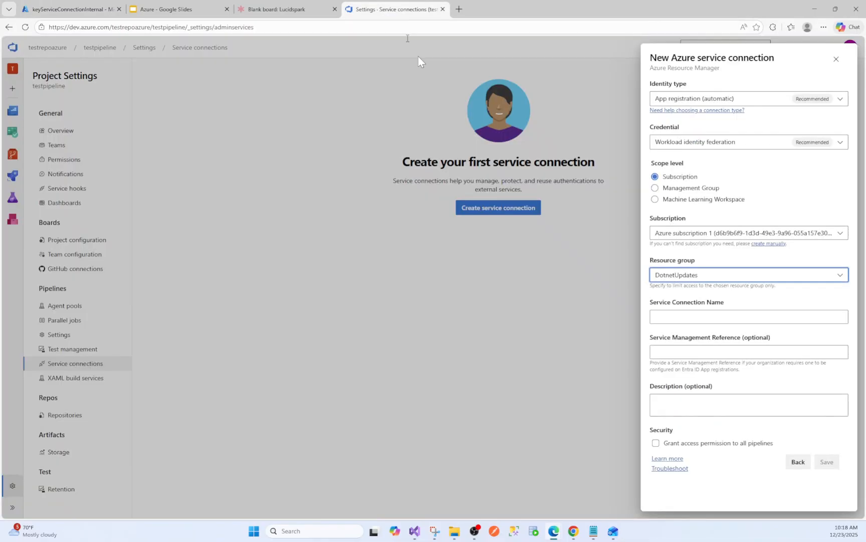
click(681, 317)
key(ctrl+v)
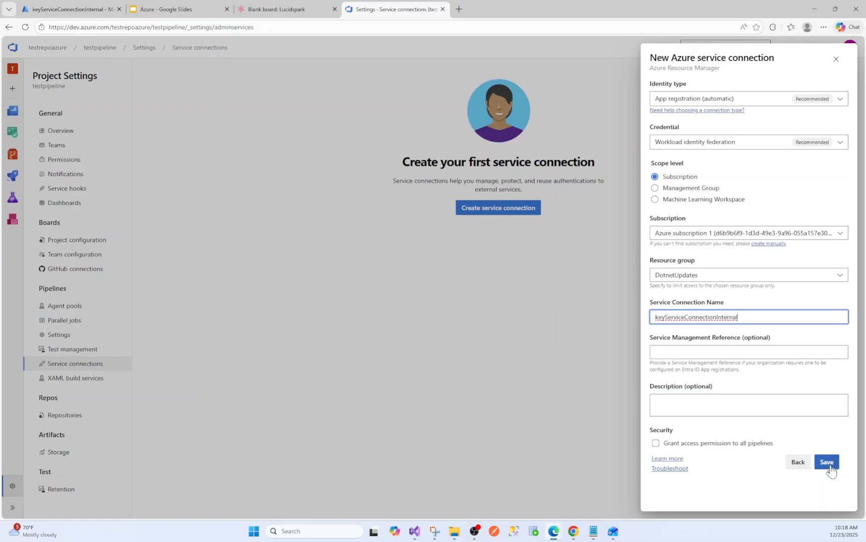
click(827, 462)
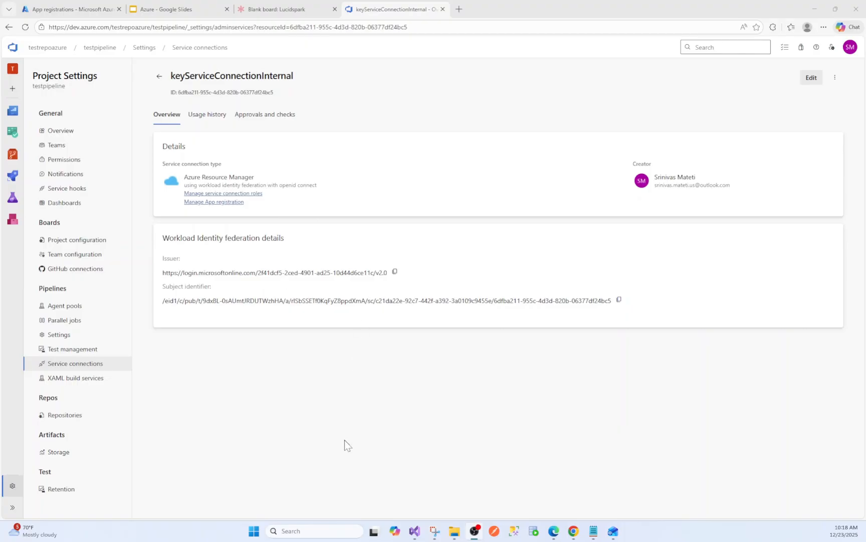
- Reload the project's service connections list and check the app registrations in the Azure portal
click(77, 364)
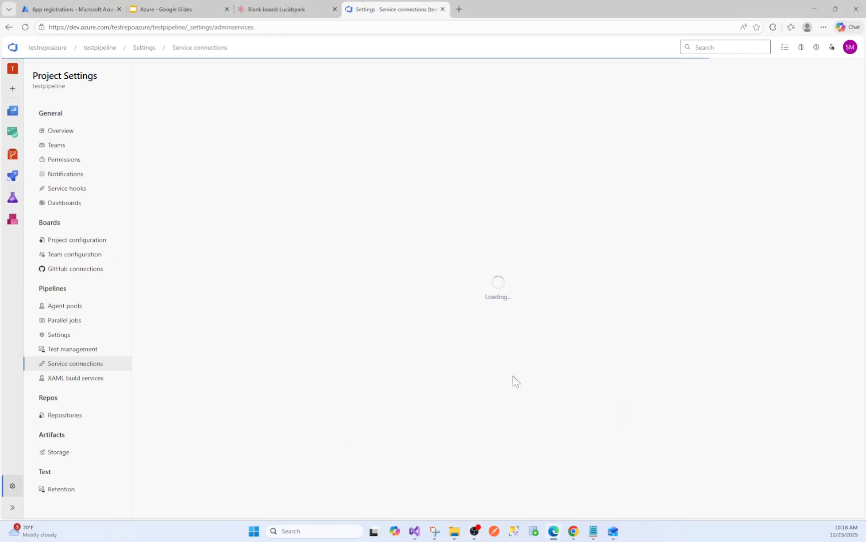
click(68, 11)
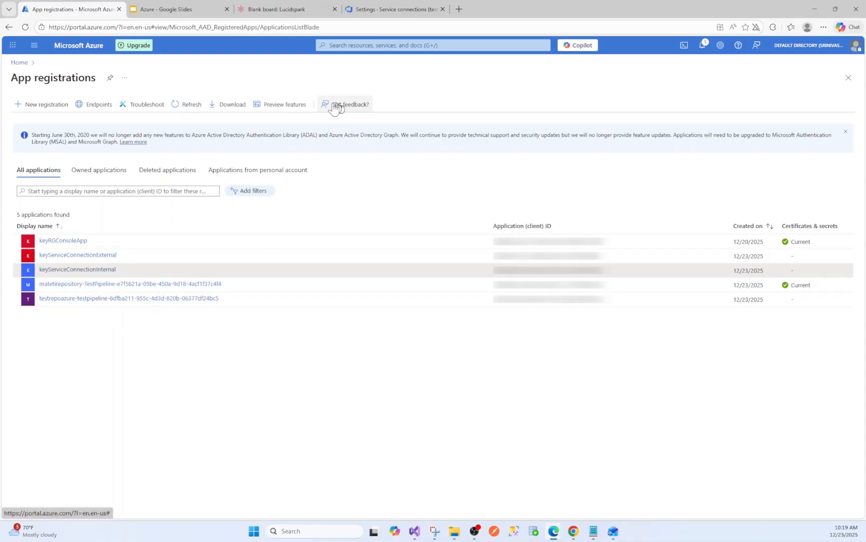
- Return to Azure DevOps and start a new pipeline from the testpipeline repository in Azure Repos Git
click(397, 9)
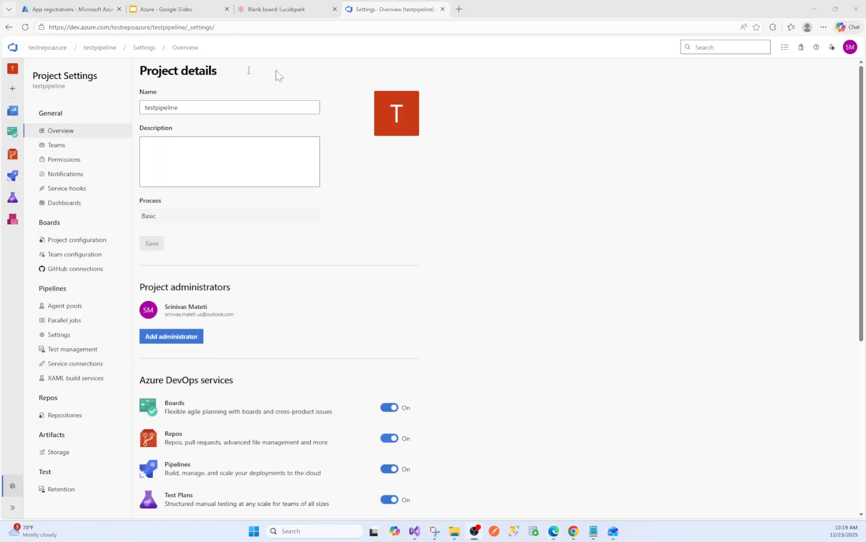
mouse_move(13, 176)
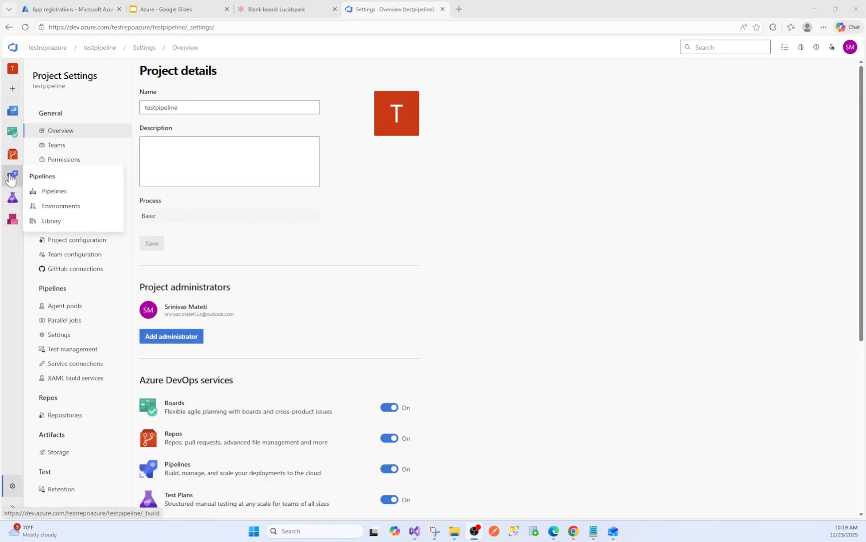
click(54, 191)
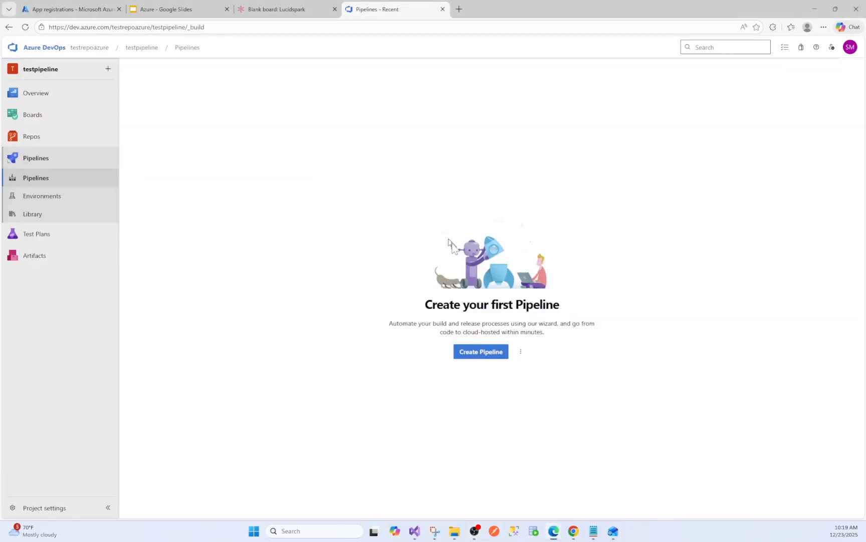
click(487, 351)
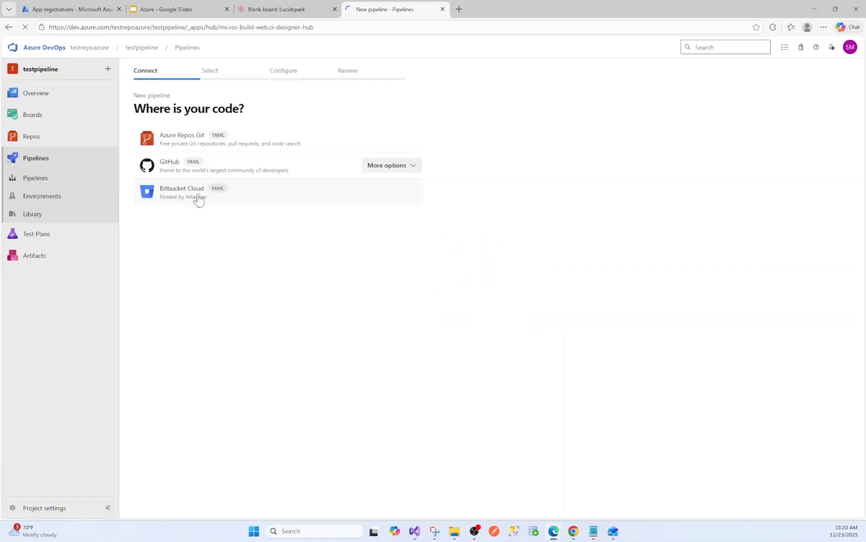
click(190, 144)
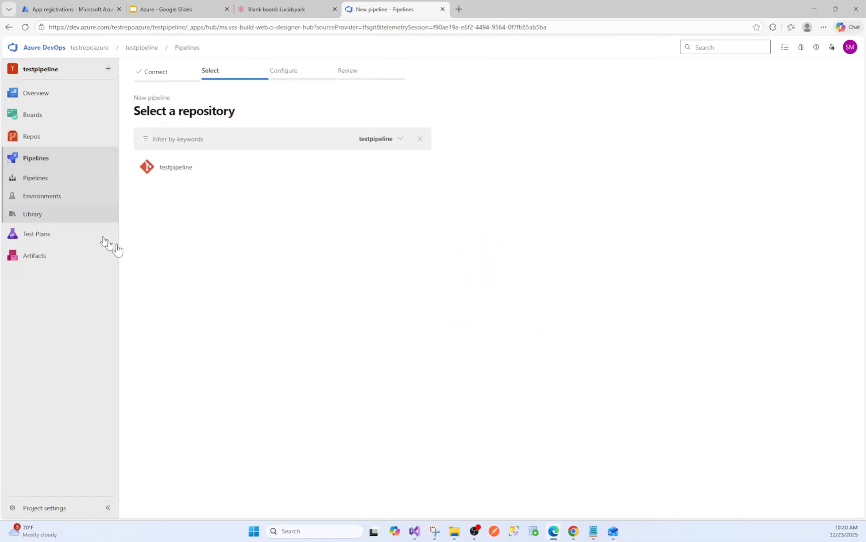
click(178, 168)
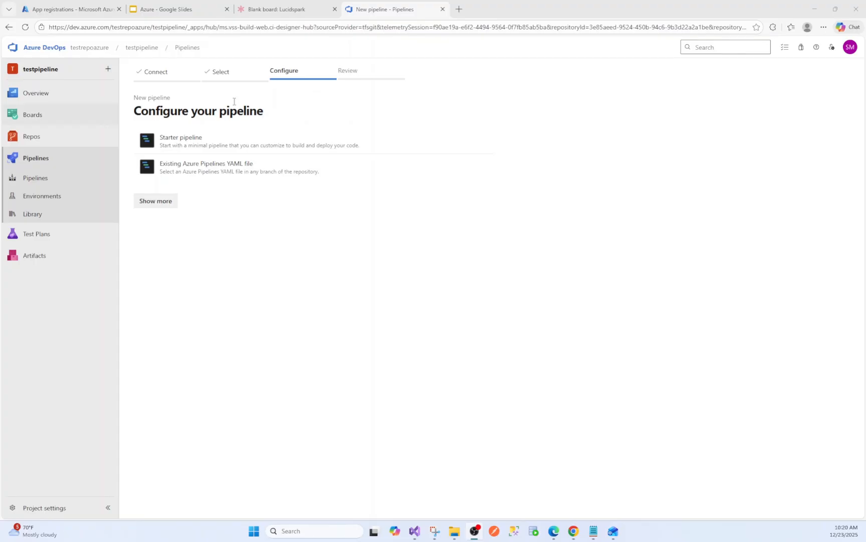
- Configure the pipeline from the existing YAML file /test.yml on the master branch and continue to its review
click(197, 172)
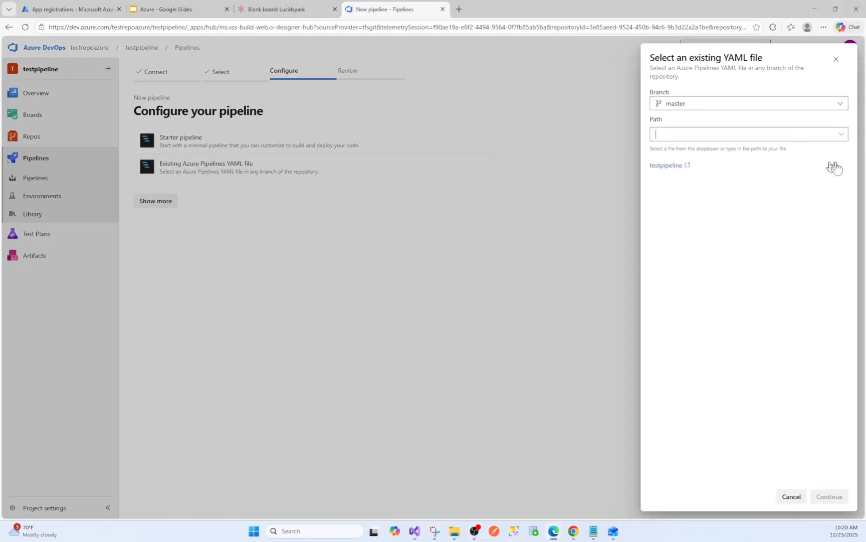
click(842, 139)
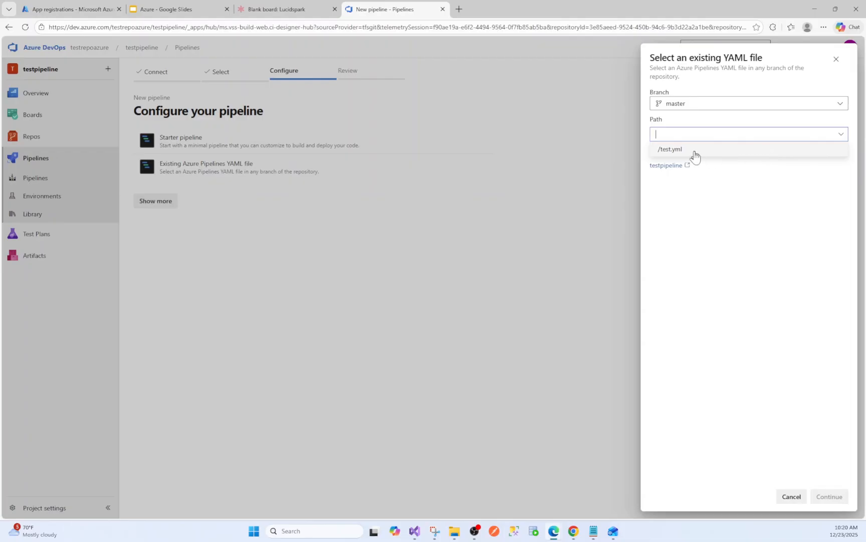
click(695, 150)
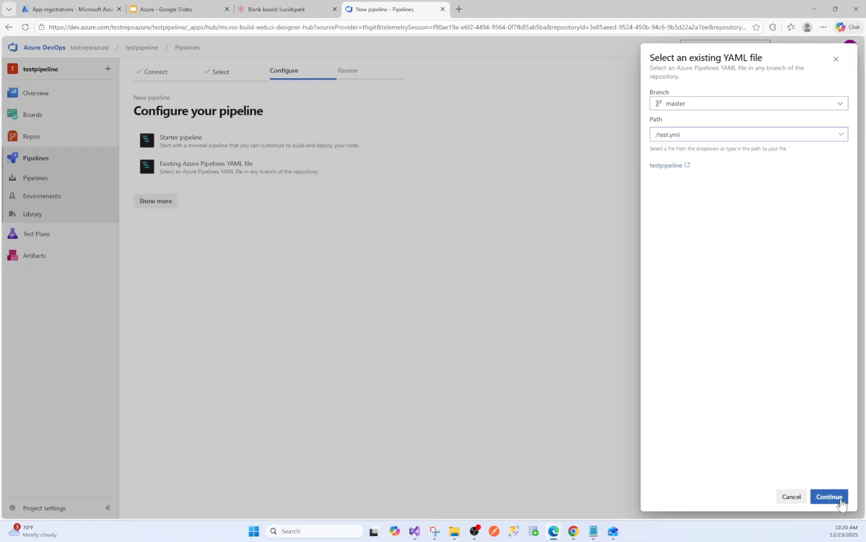
click(841, 499)
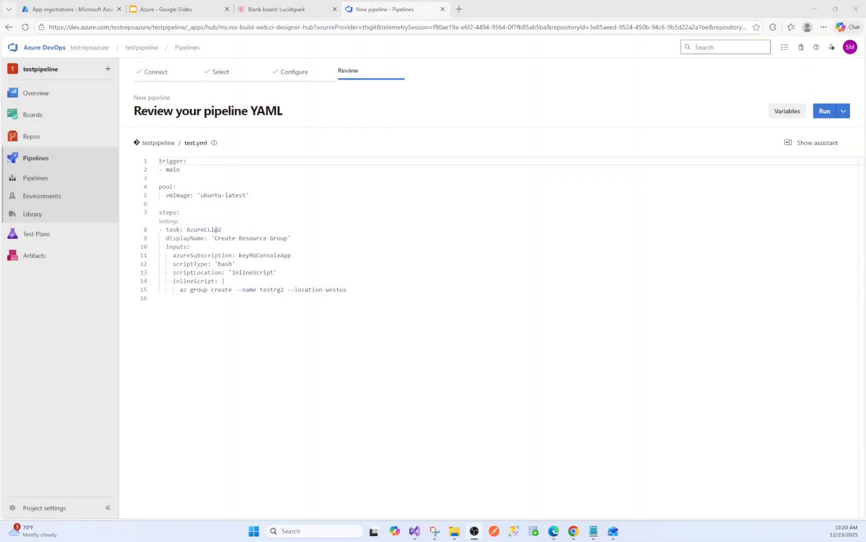